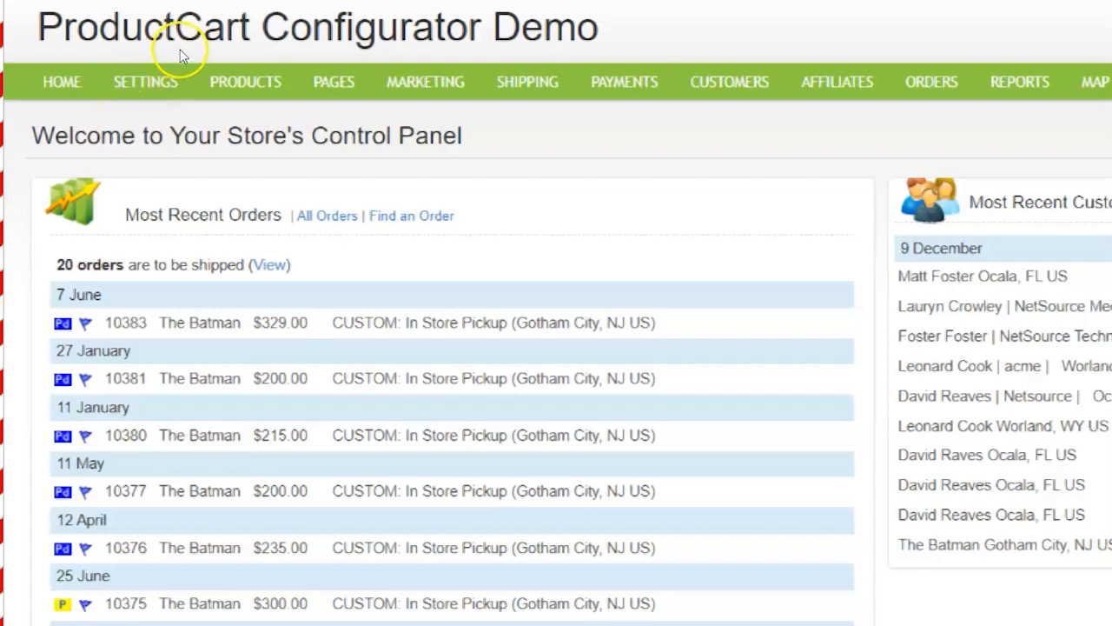
# - Open the form for adding a new standard product to the store
pyautogui.moveTo(191, 45)
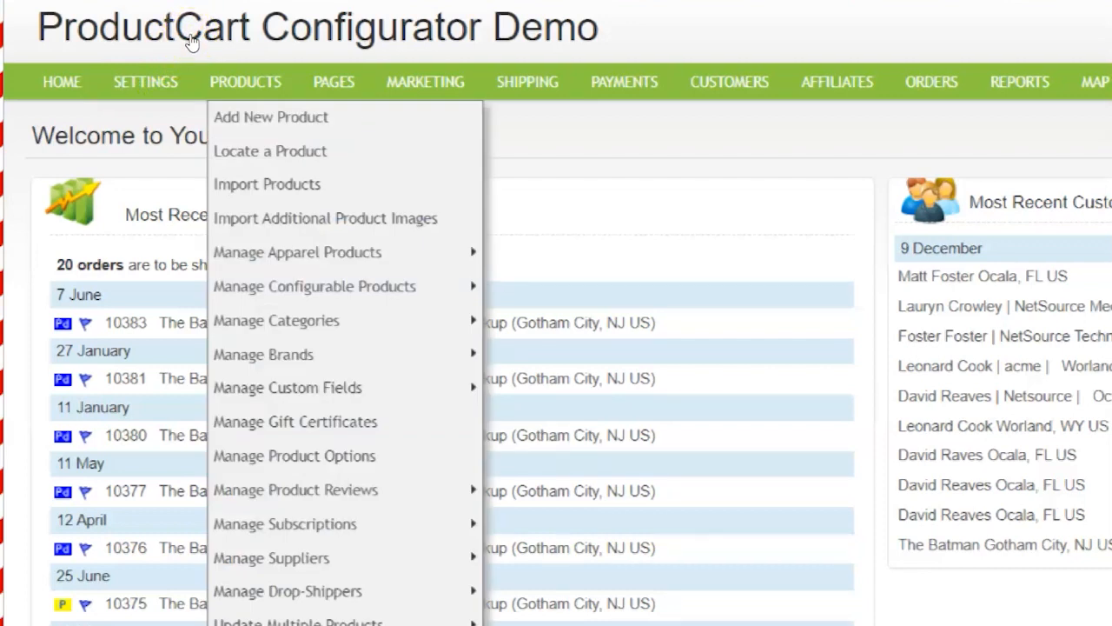
pyautogui.moveTo(222, 163)
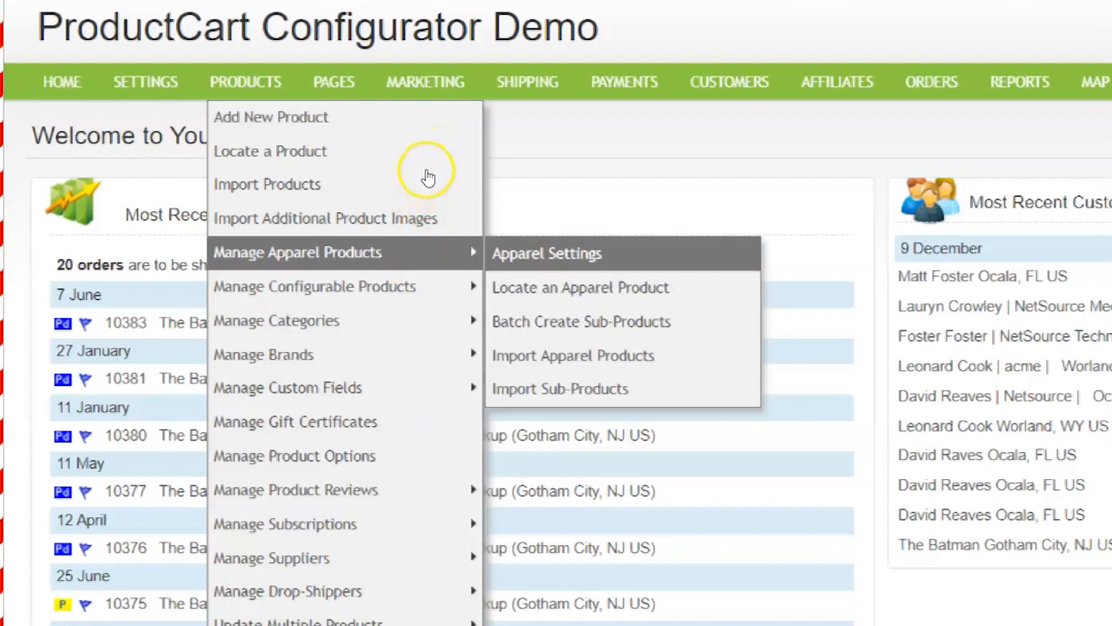
pyautogui.moveTo(315, 286)
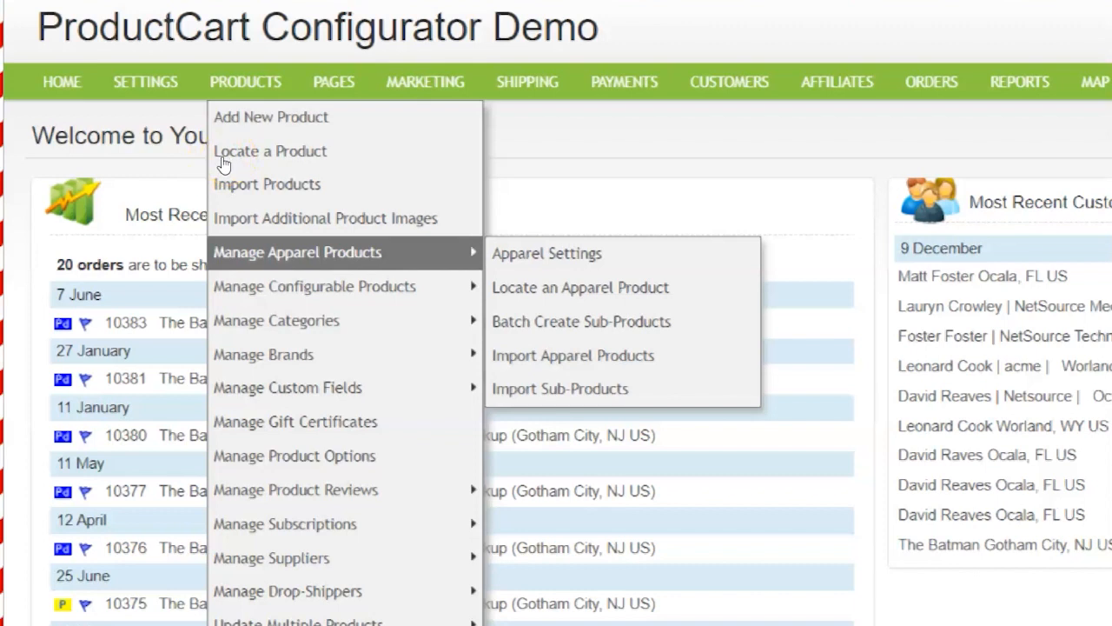
pyautogui.click(219, 66)
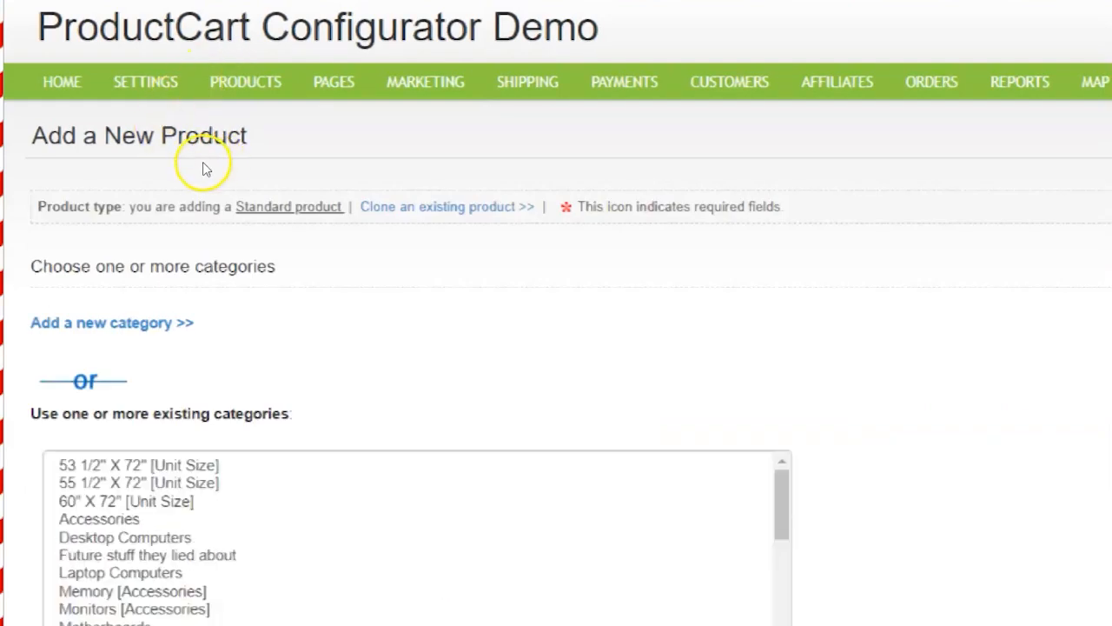
# - Assign the new product to the existing Accessories category
pyautogui.scroll(-4, 205, 165)
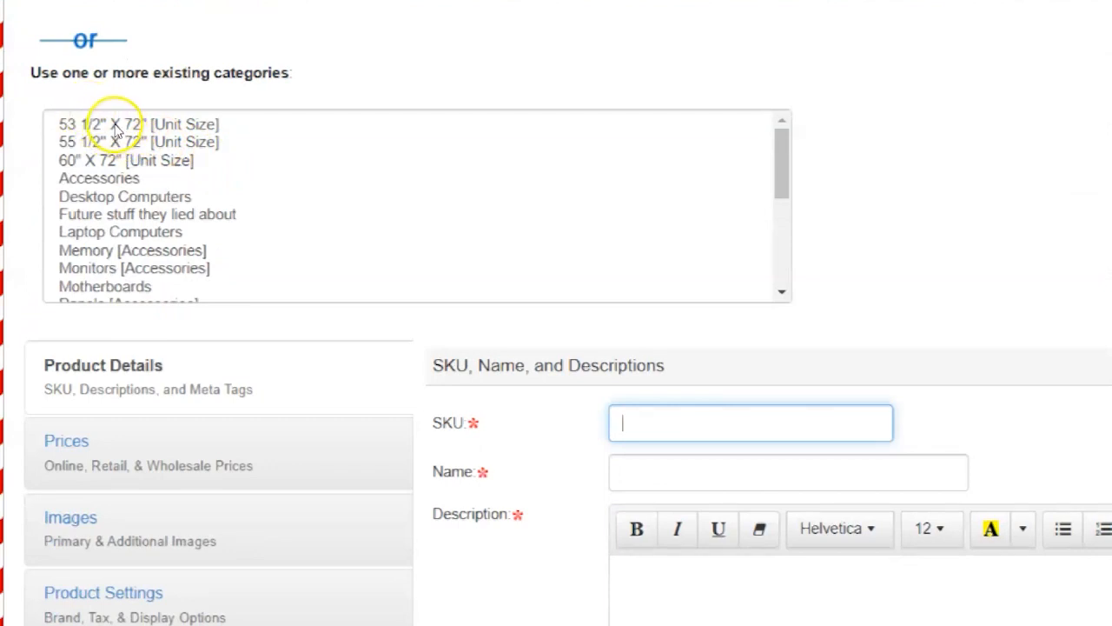
pyautogui.click(103, 111)
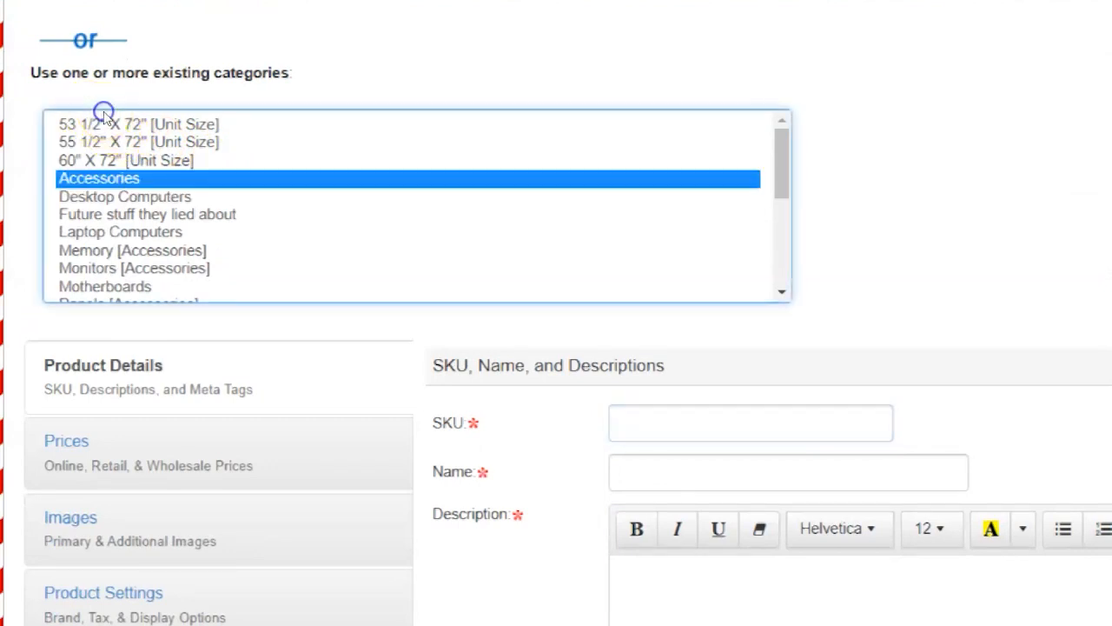
pyautogui.scroll(-2, 104, 111)
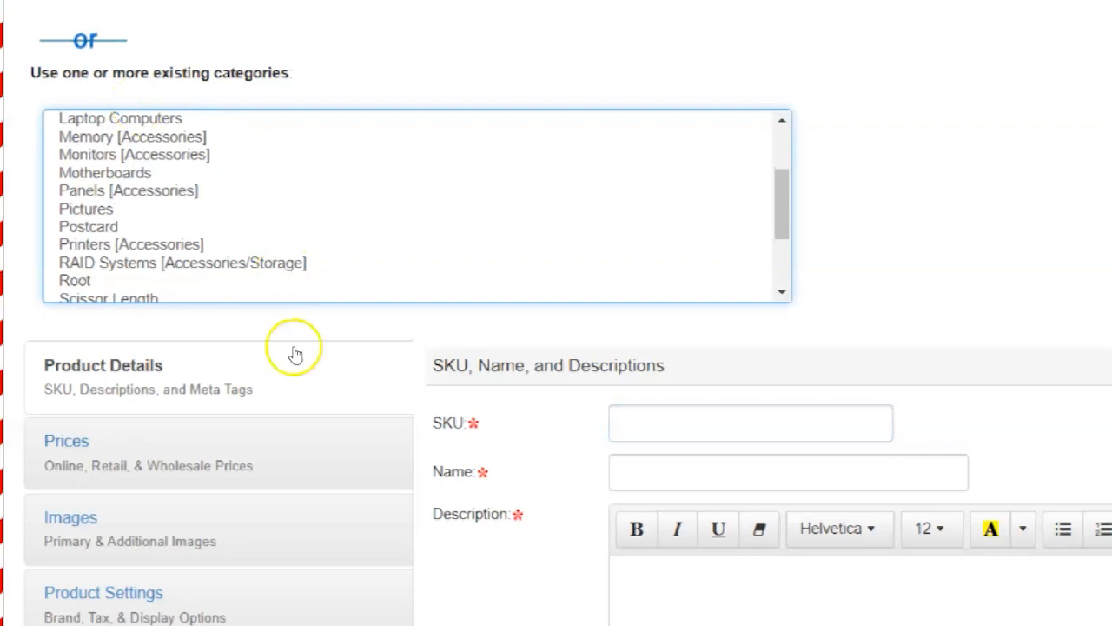
# - Enter 123456789 as the new product's SKU
pyautogui.scroll(-3, 290, 353)
pyautogui.scroll(-1, 345, 382)
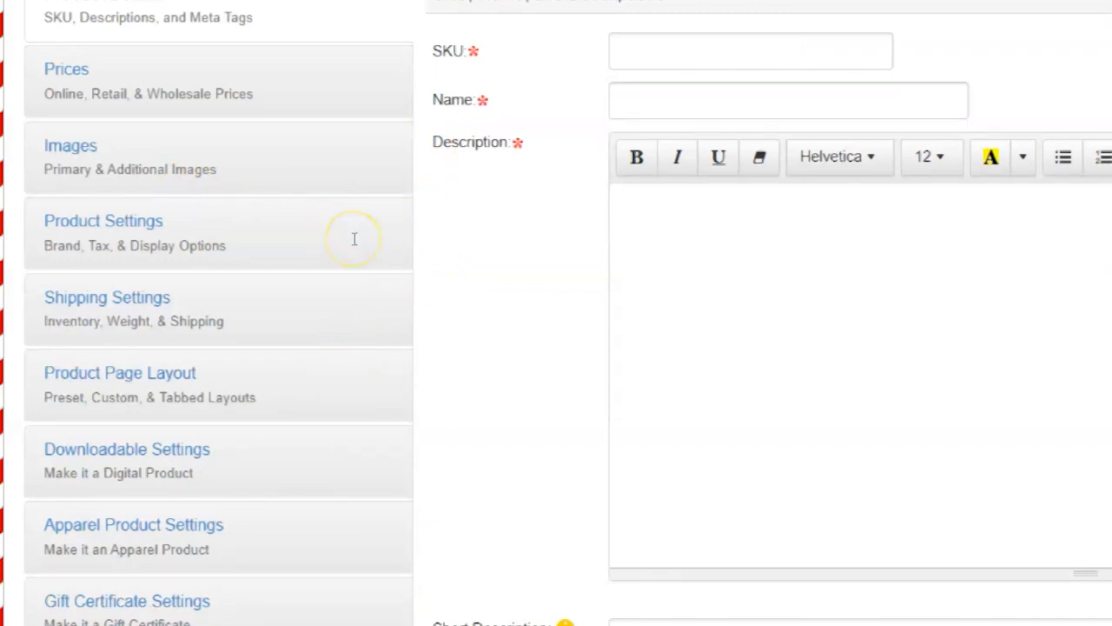
pyautogui.click(541, 213)
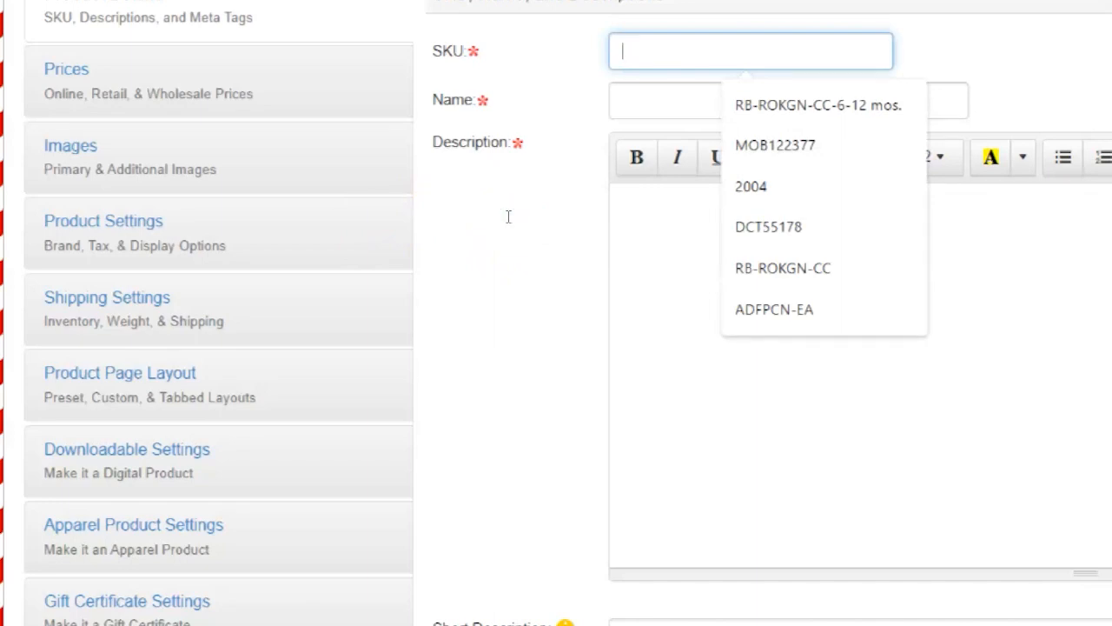
pyautogui.write('1234')
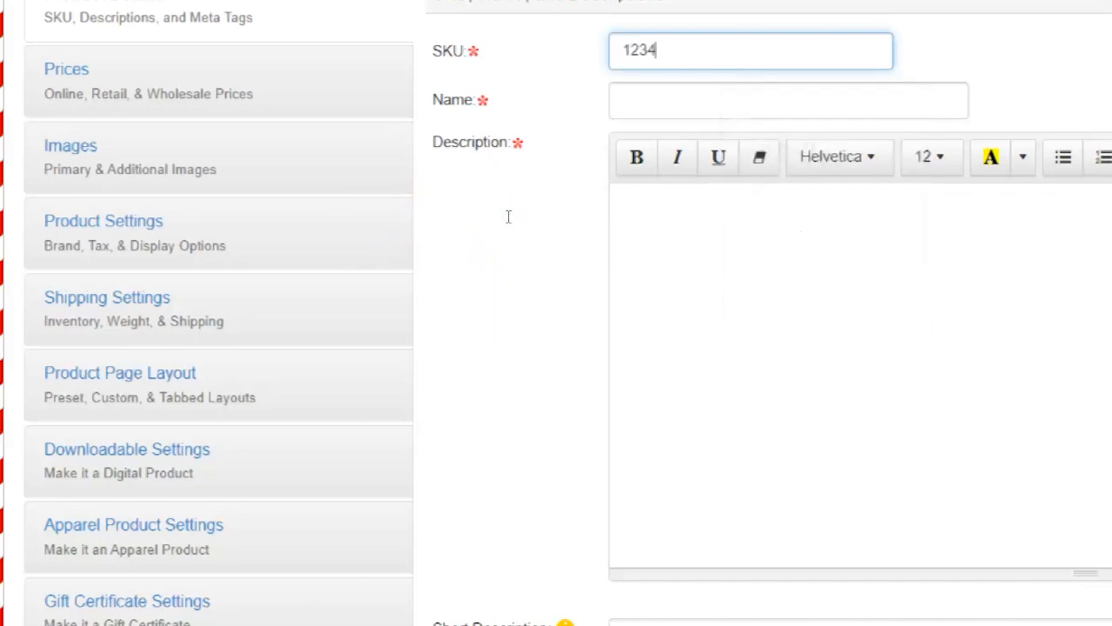
pyautogui.write('56789')
pyautogui.click(527, 218)
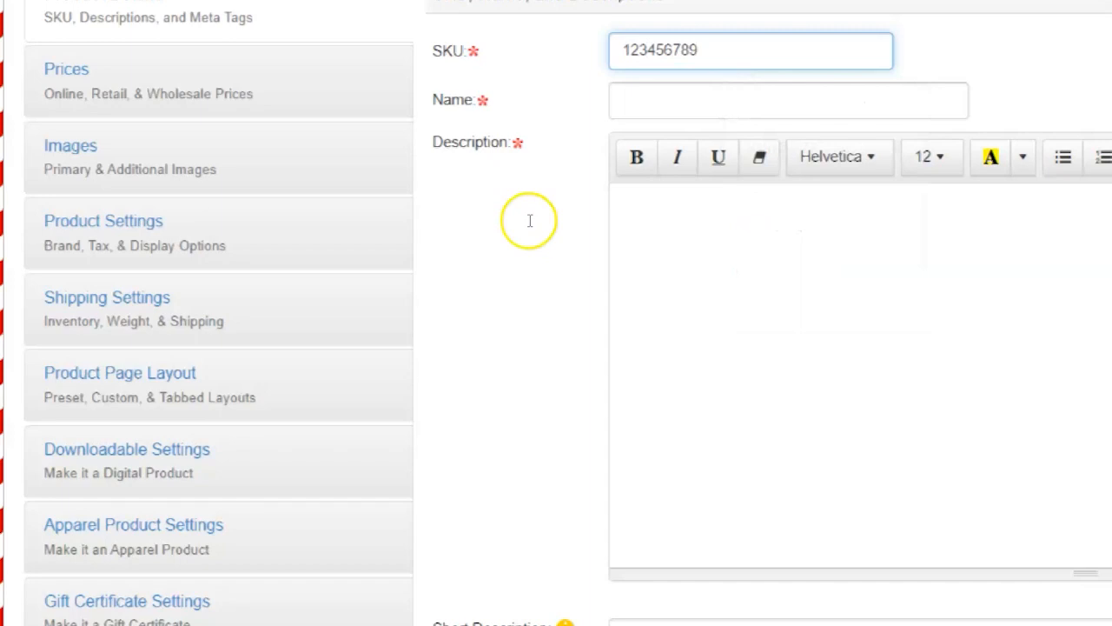
# - Name the product "Gizmo A" and enter "This is a gizmo" as its description
pyautogui.press('Tab')
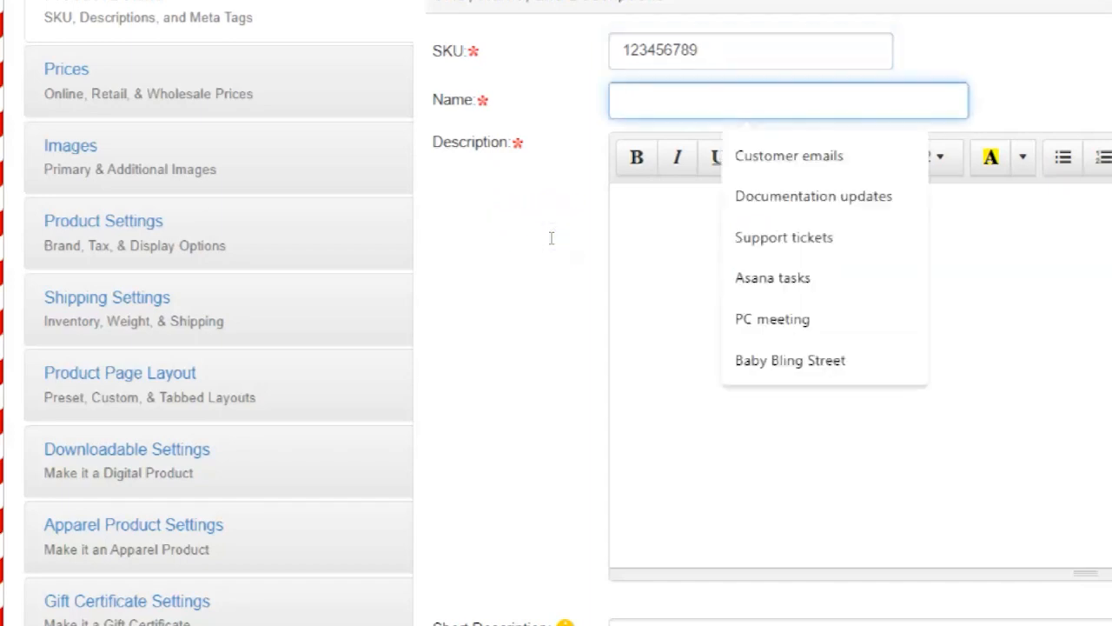
pyautogui.write('Gizmo')
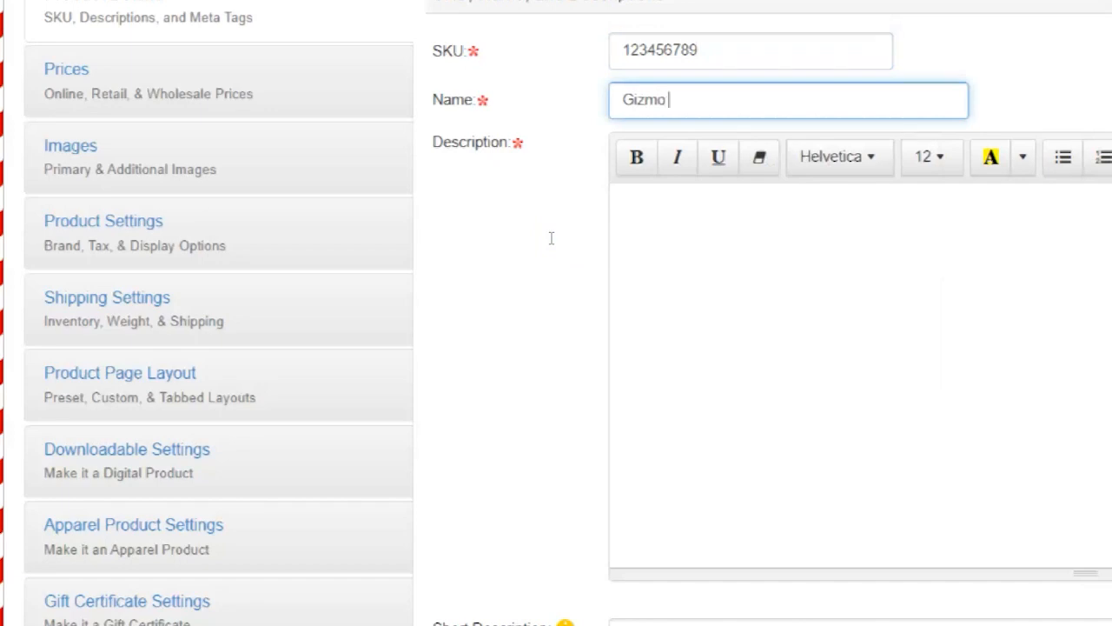
pyautogui.write(' A')
pyautogui.click(563, 340)
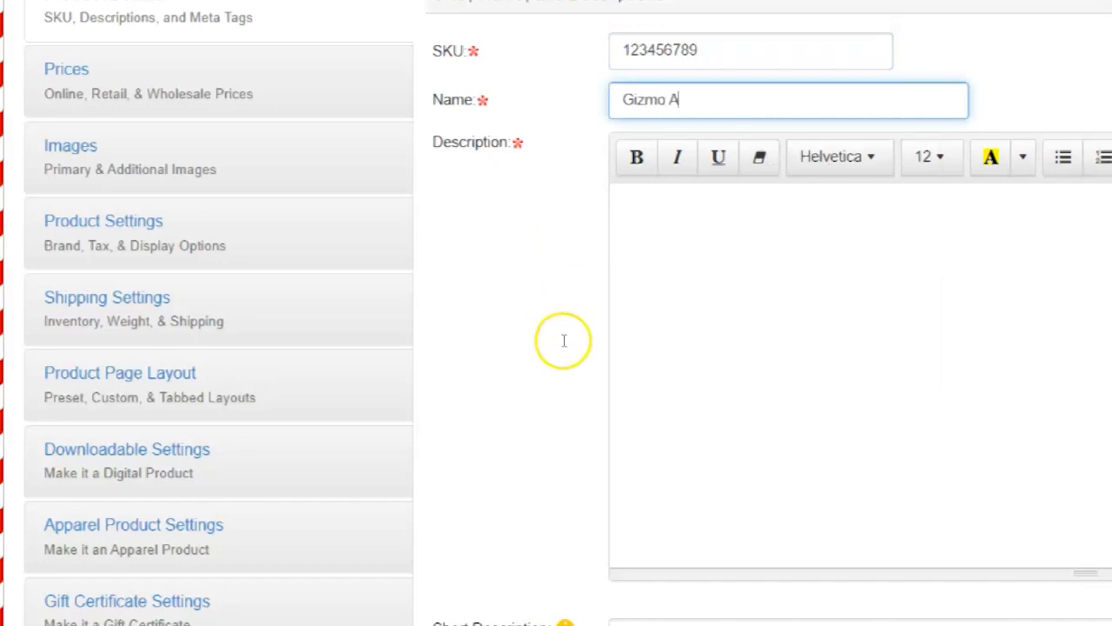
pyautogui.write('T')
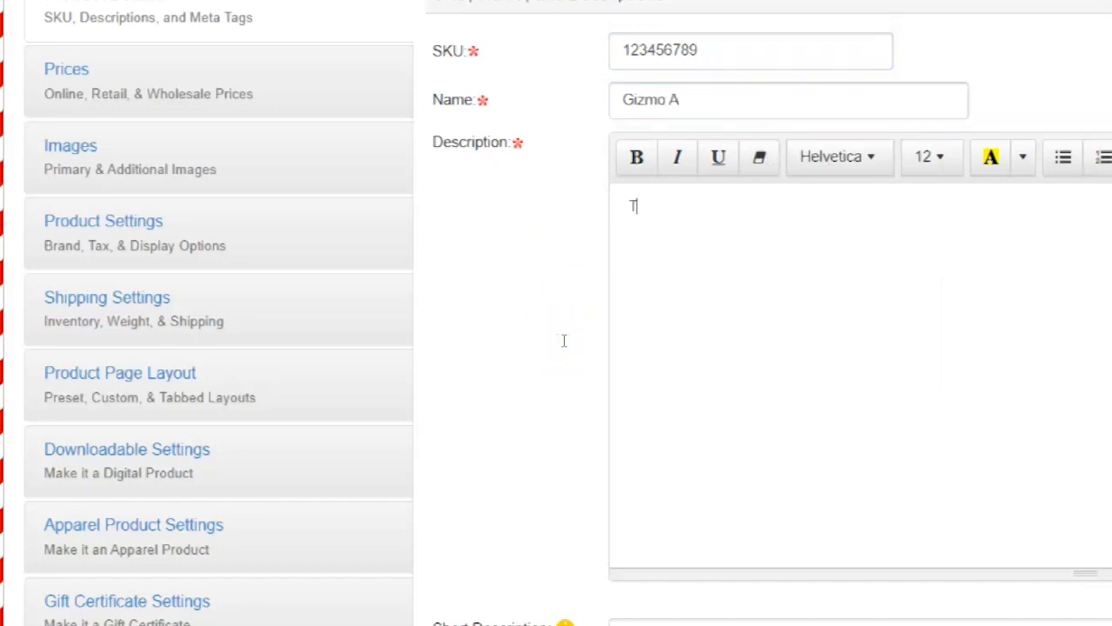
pyautogui.write('his is a gizmo')
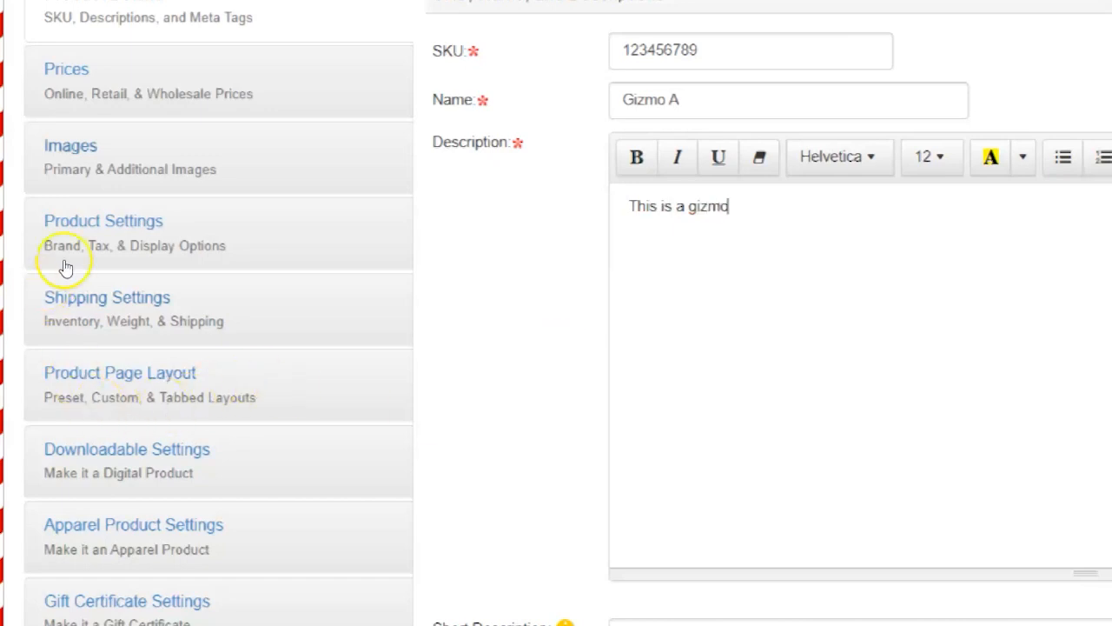
# - Set the product's online price to $10
pyautogui.click(90, 224)
pyautogui.scroll(2, 155, 198)
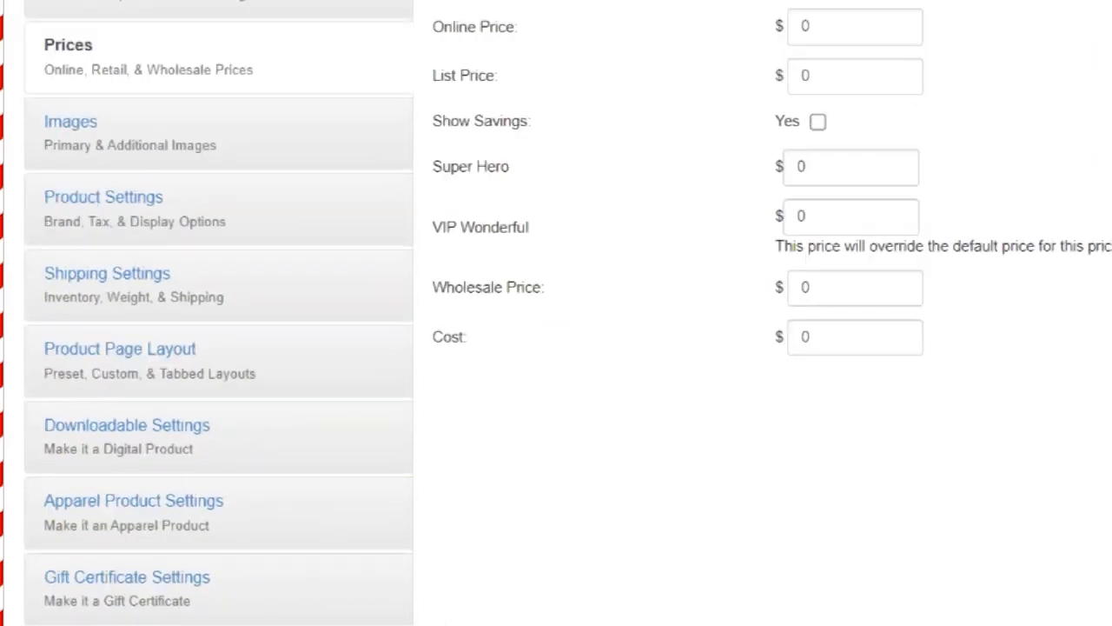
pyautogui.click(660, 39)
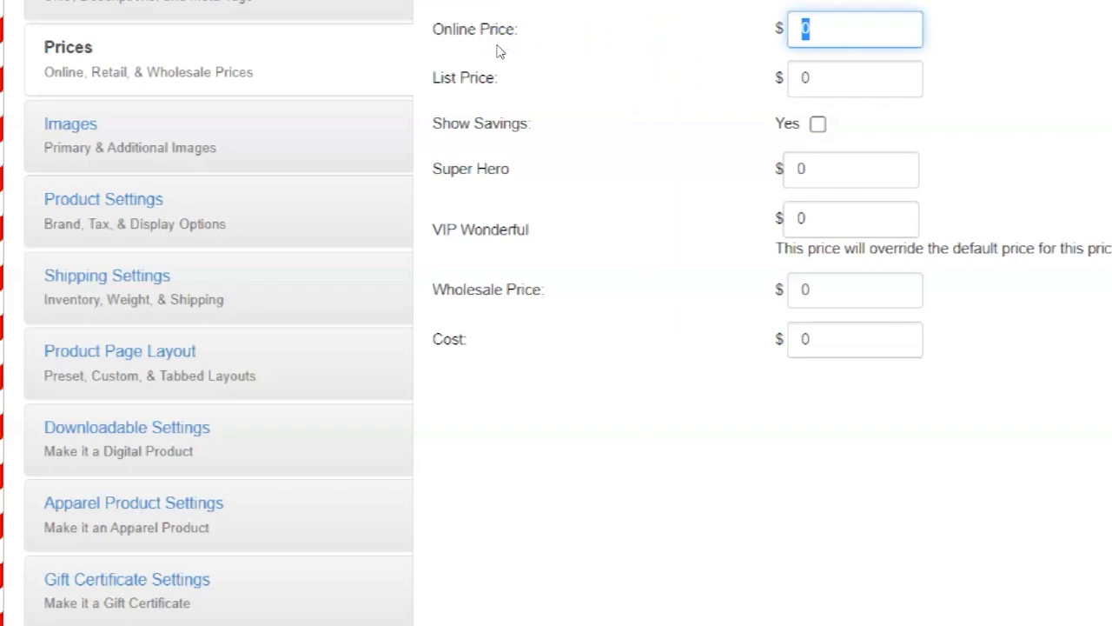
pyautogui.write('10')
# - Look over the image and product settings, and mark the product as an apparel product
pyautogui.click(99, 105)
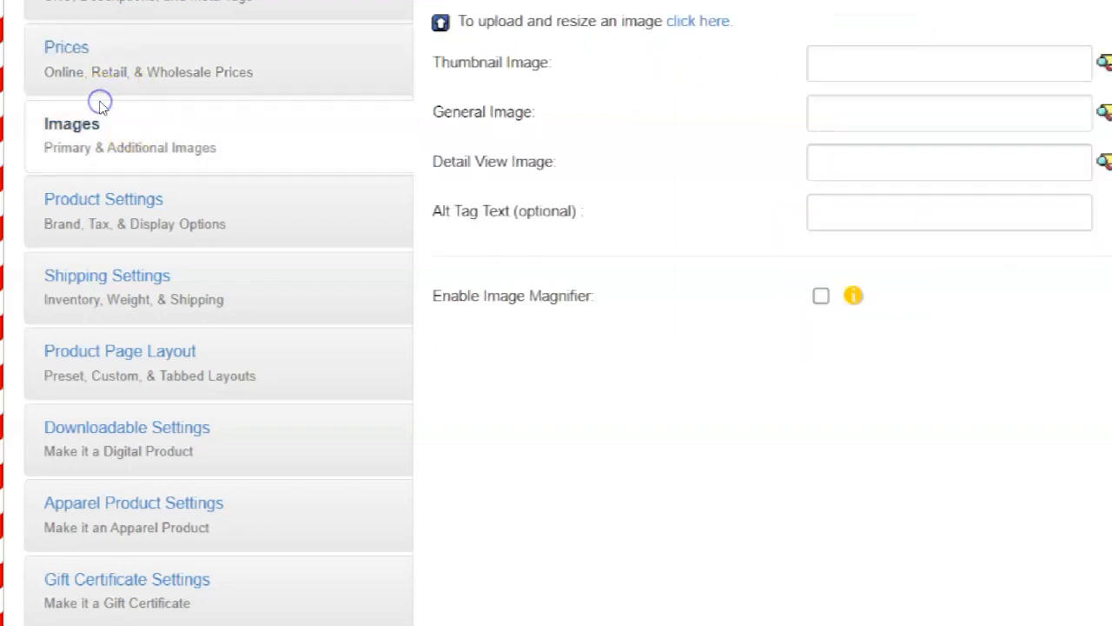
pyautogui.click(104, 181)
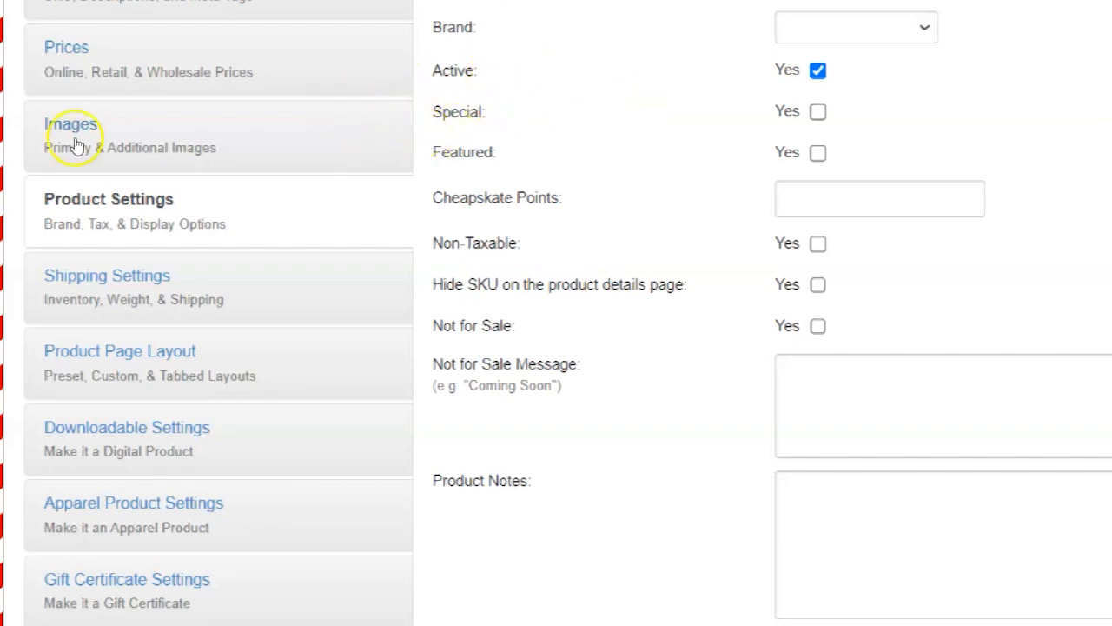
pyautogui.scroll(-1, 122, 126)
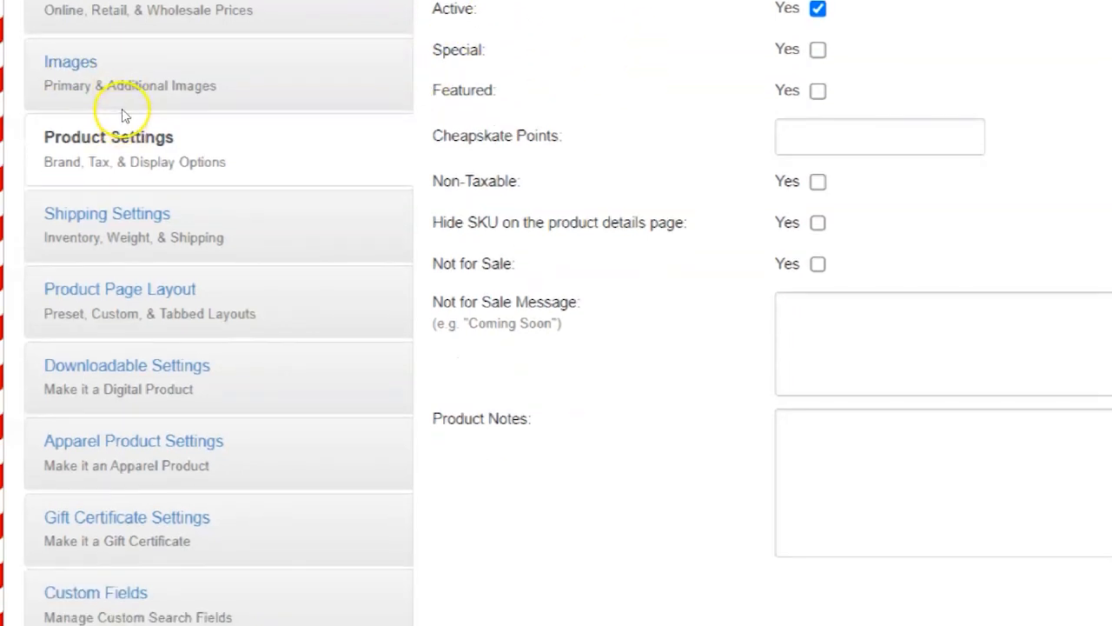
pyautogui.scroll(-3, 92, 204)
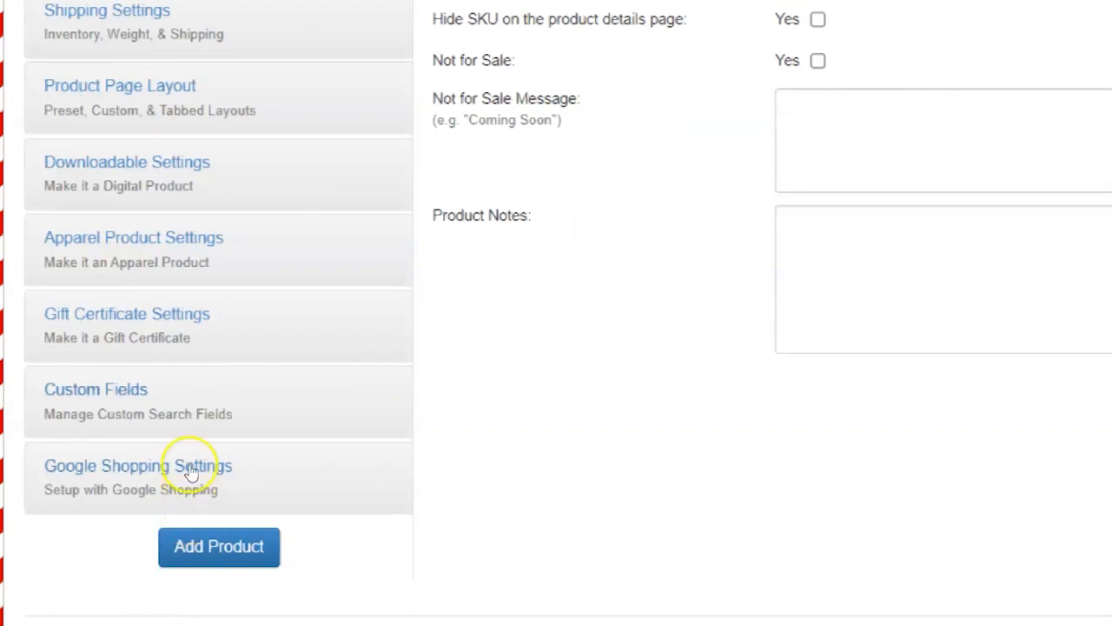
pyautogui.click(94, 358)
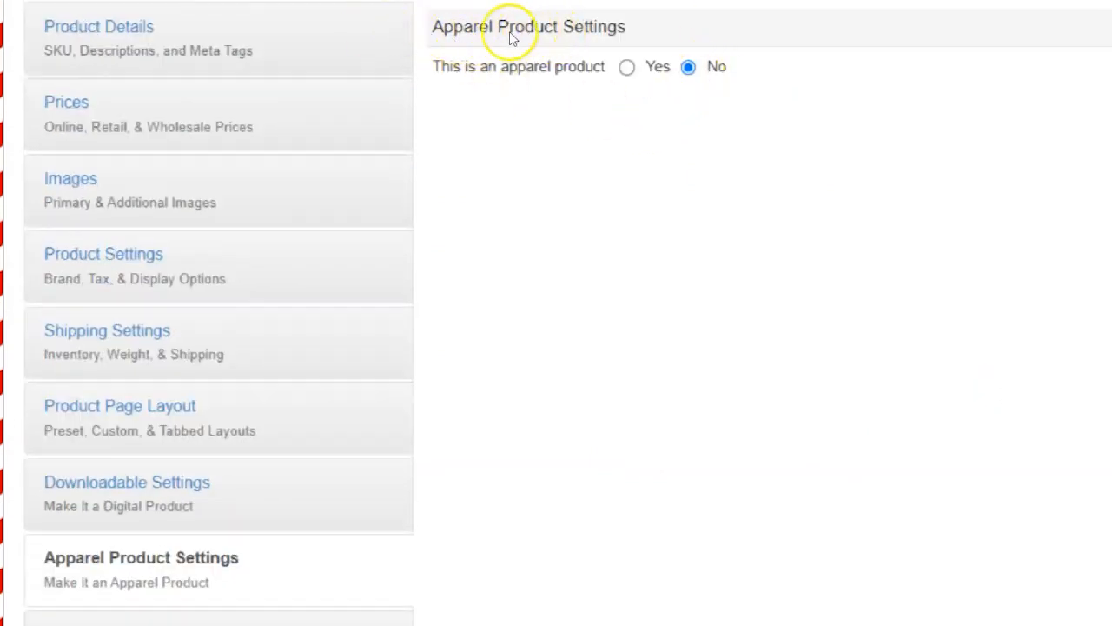
pyautogui.click(626, 67)
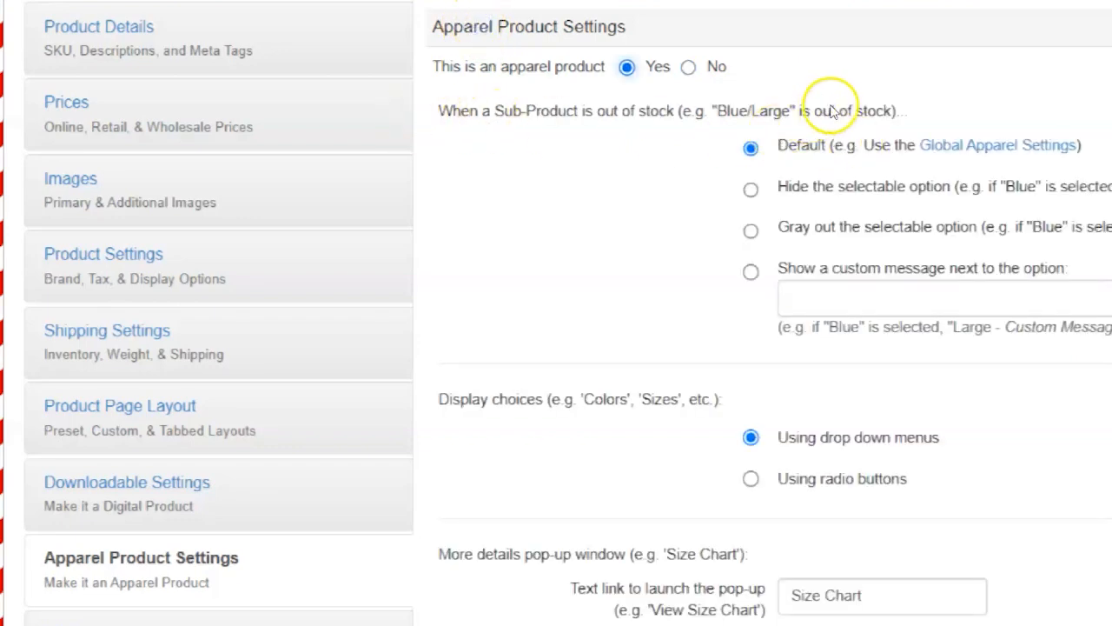
# - Review the apparel options for the product, keep their defaults, and add the product to the store
pyautogui.scroll(-3, 670, 75)
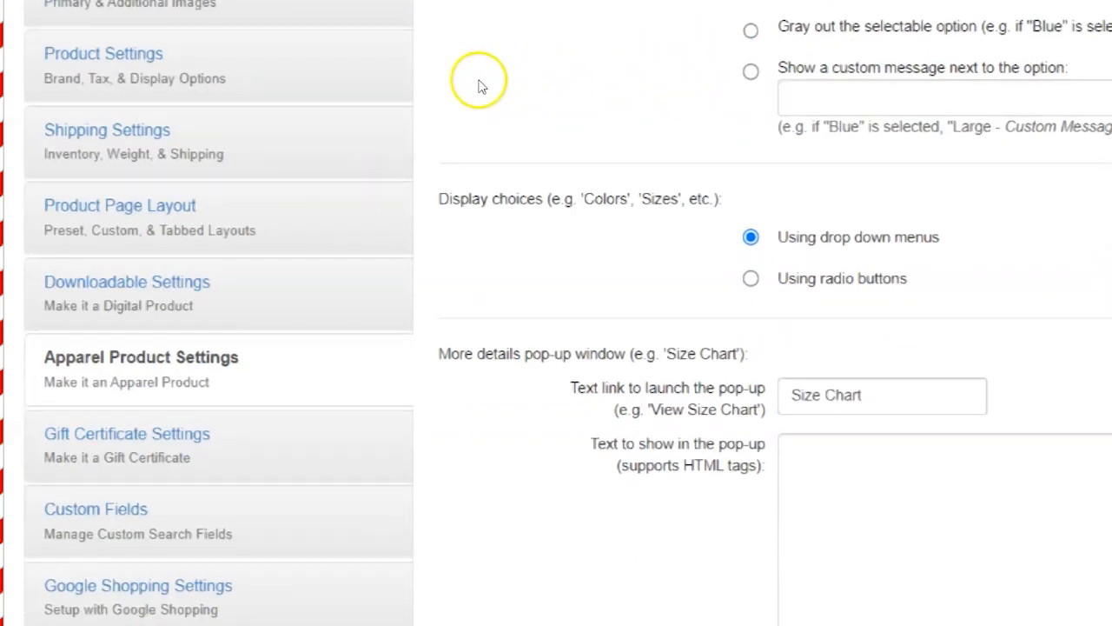
pyautogui.scroll(-1, 456, 504)
pyautogui.scroll(7, 478, 403)
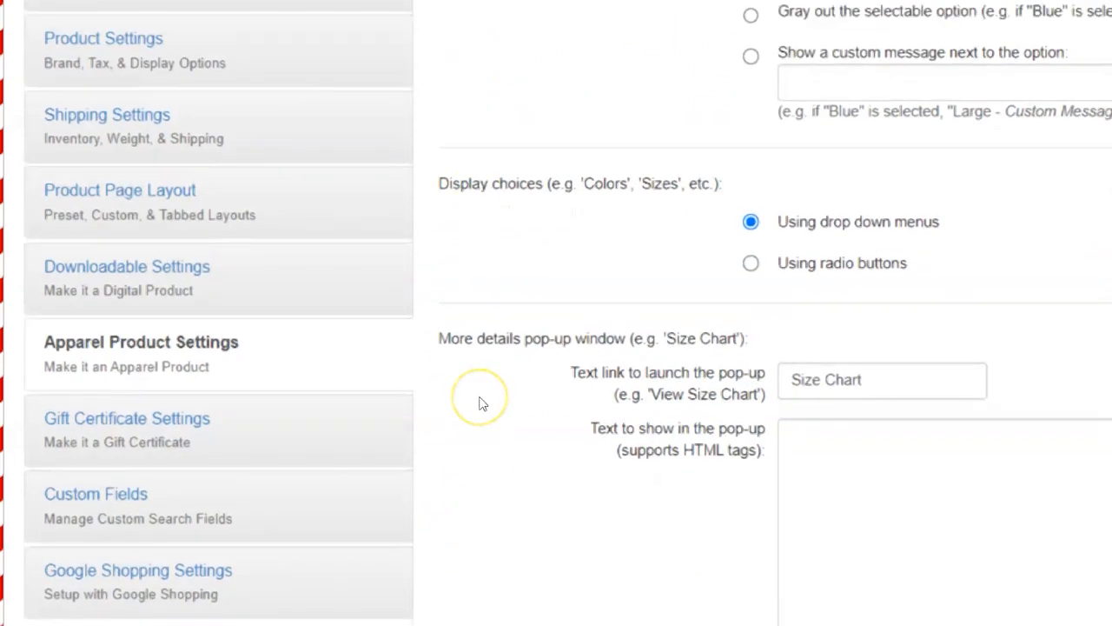
pyautogui.scroll(-4, 465, 397)
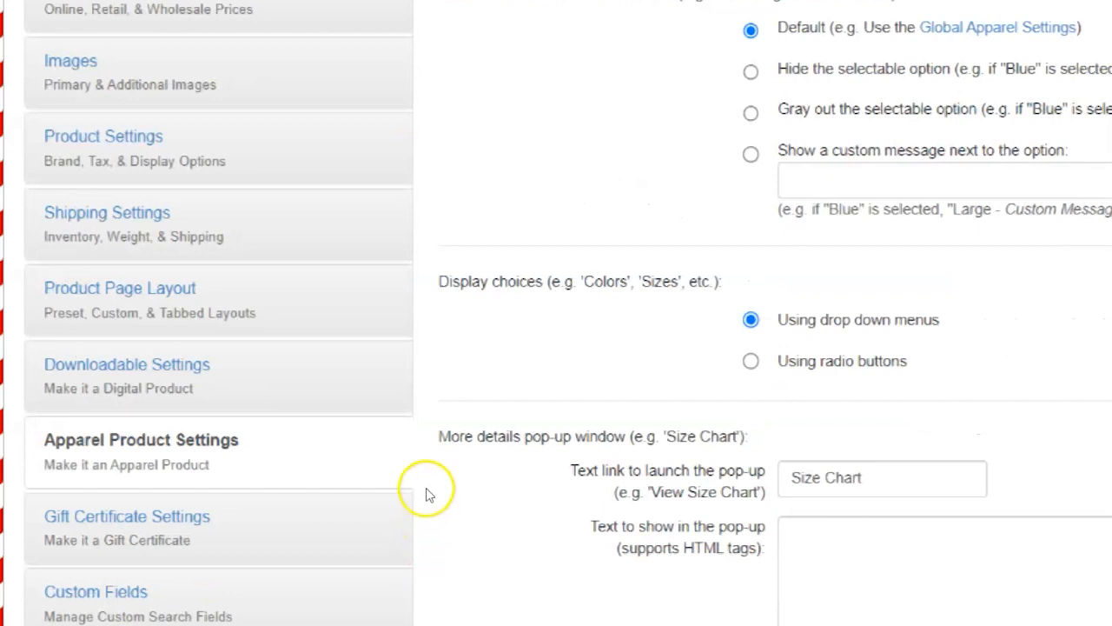
pyautogui.scroll(-5, 424, 504)
pyautogui.click(219, 409)
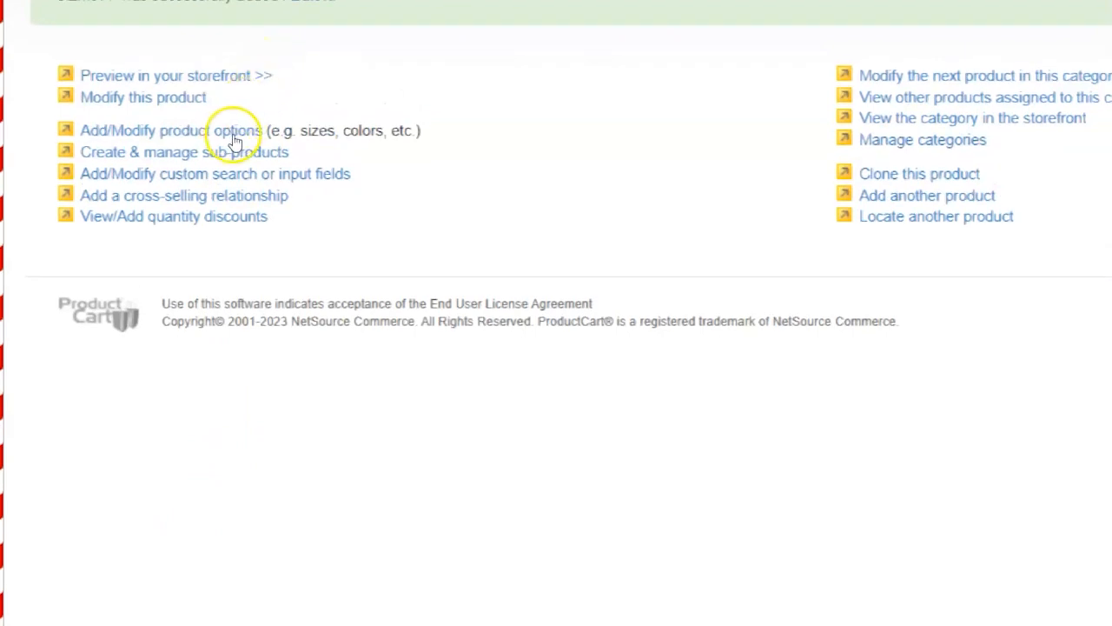
# - Open the product options of Gizmo A and select Color as a new option group for it
pyautogui.click(234, 142)
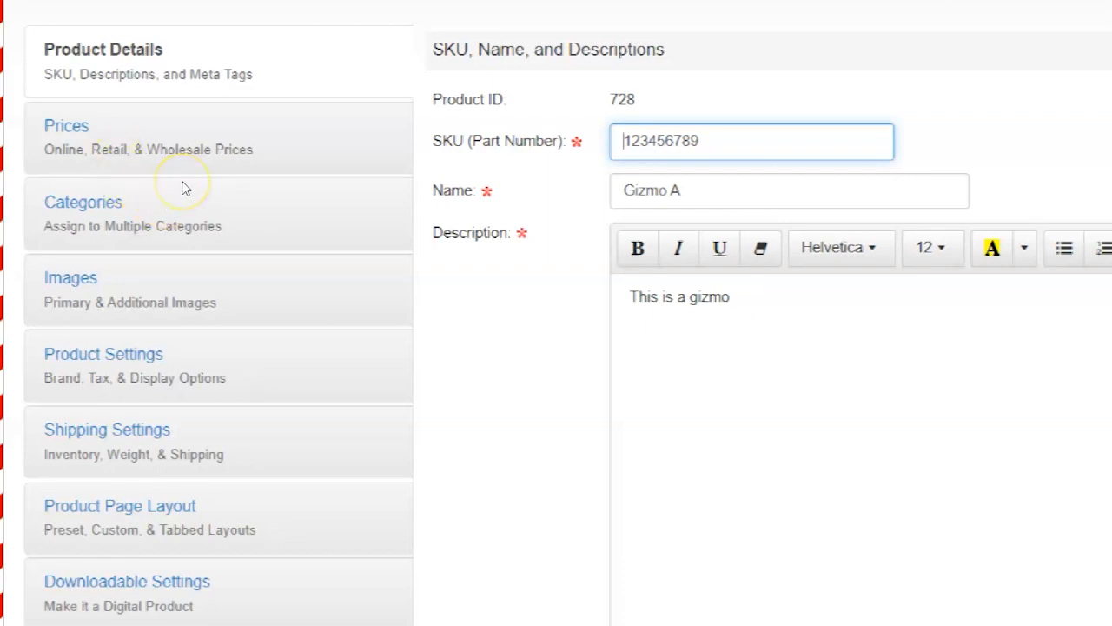
pyautogui.click(159, 117)
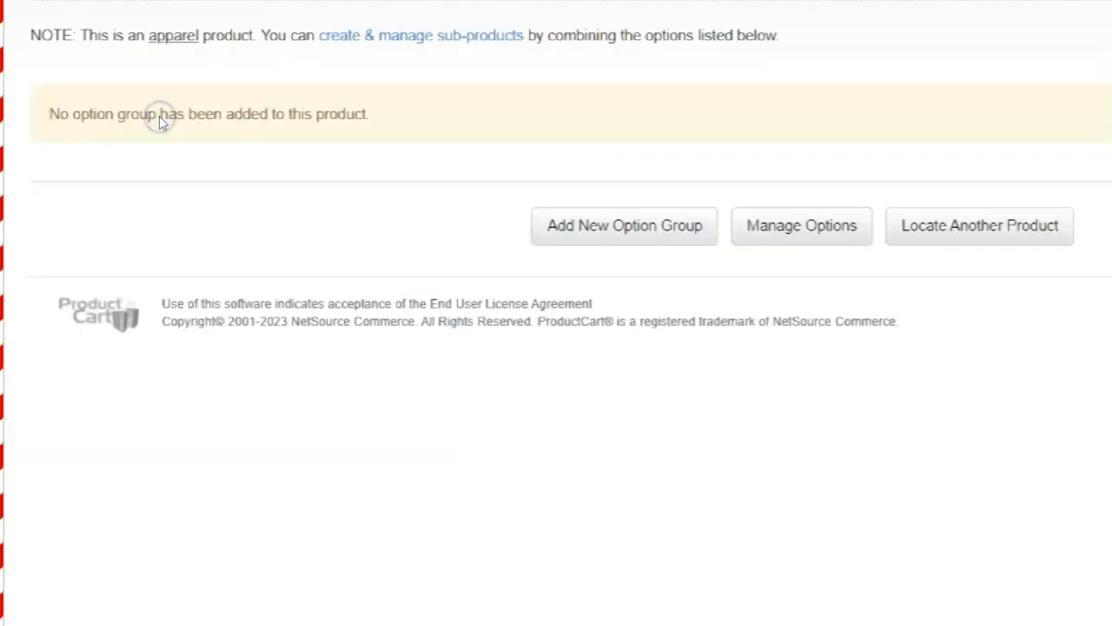
pyautogui.click(624, 226)
pyautogui.click(293, 164)
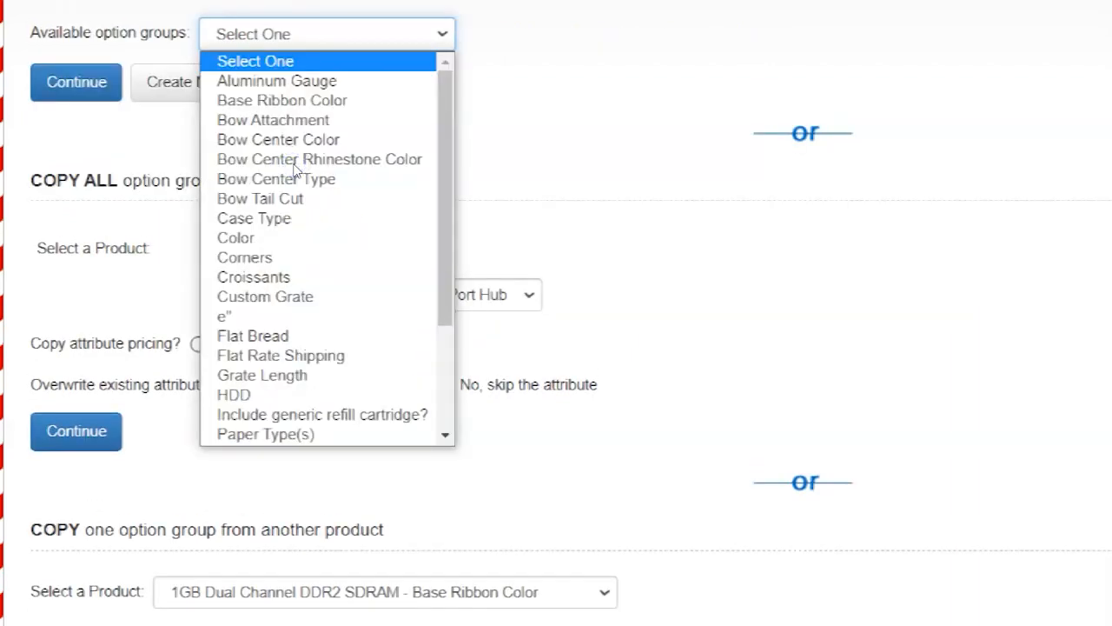
pyautogui.click(258, 300)
pyautogui.press('Down')
pyautogui.press('Down')
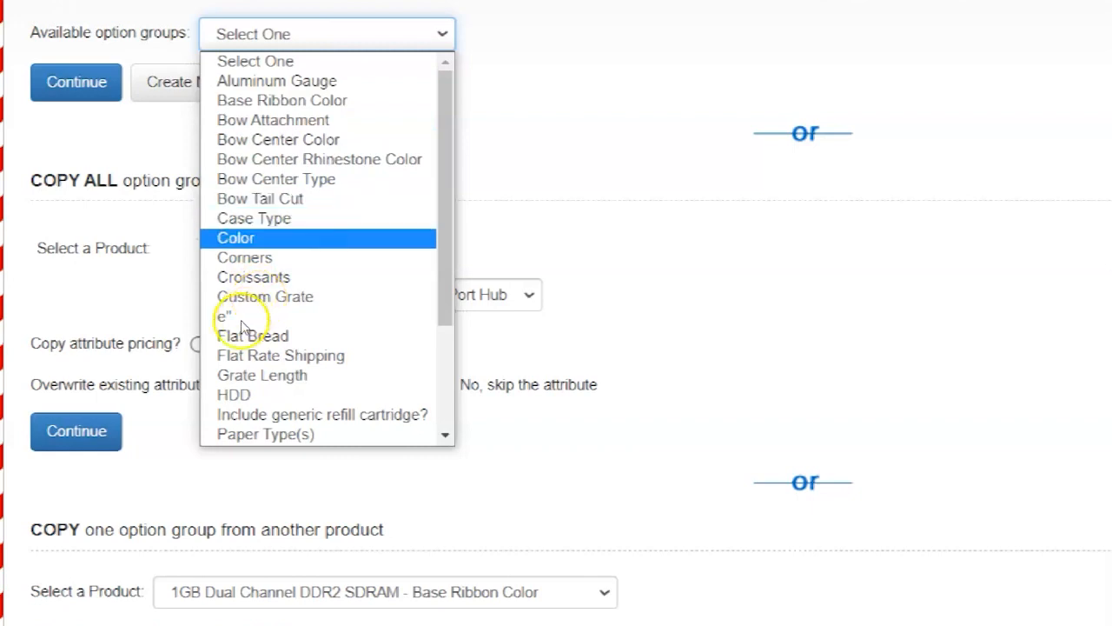
pyautogui.press('Return')
pyautogui.press('Tab')
pyautogui.press('Return')
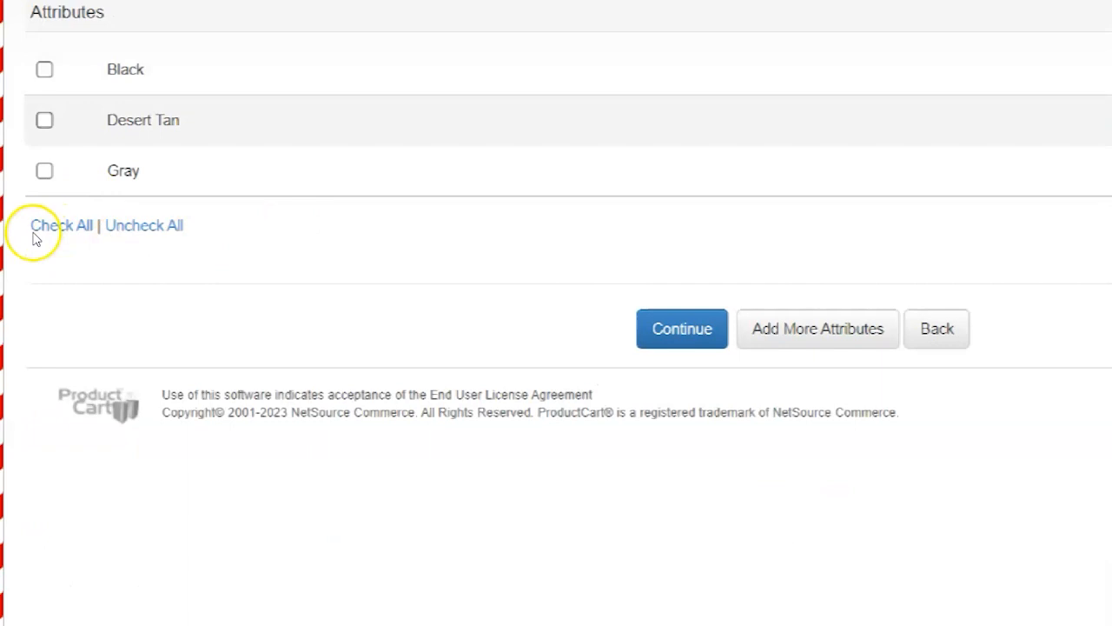
# - Add the attributes Black, Desert Tan and Gray to the product's Color option group
pyautogui.click(28, 195)
pyautogui.click(29, 241)
pyautogui.click(29, 276)
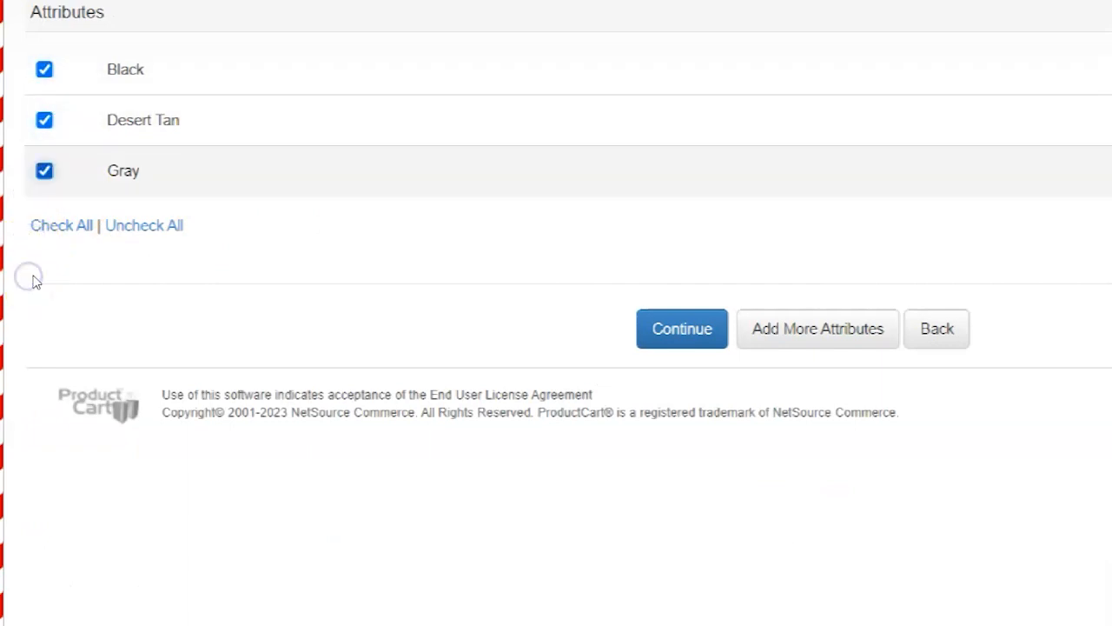
pyautogui.click(522, 395)
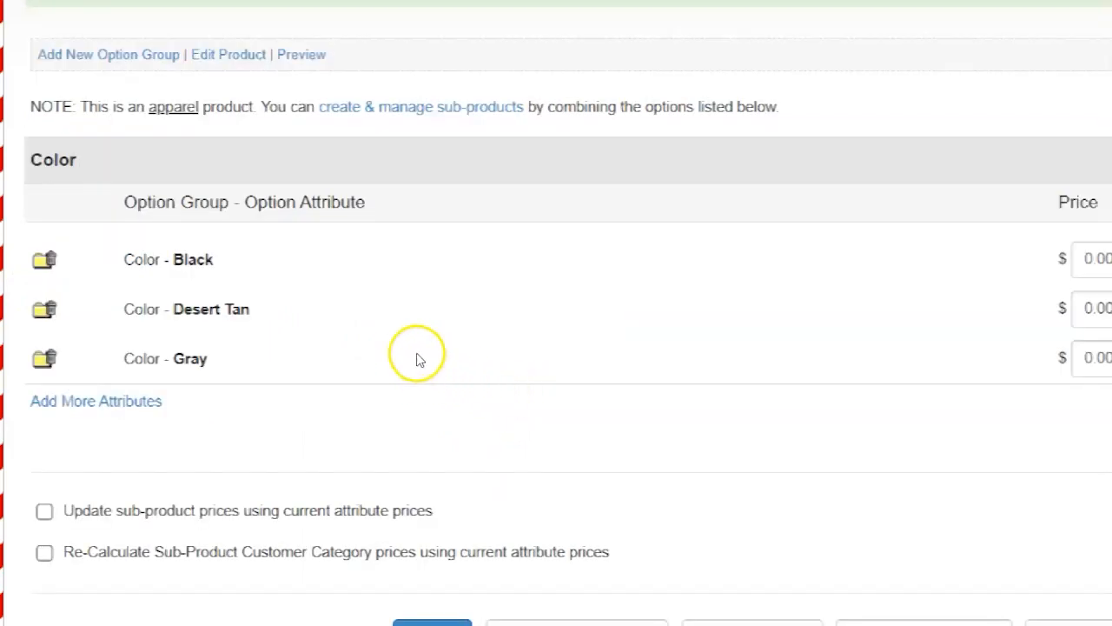
# - Start adding another option group to Gizmo A and select Size as the group
pyautogui.scroll(-2, 417, 358)
pyautogui.scroll(-1, 368, 289)
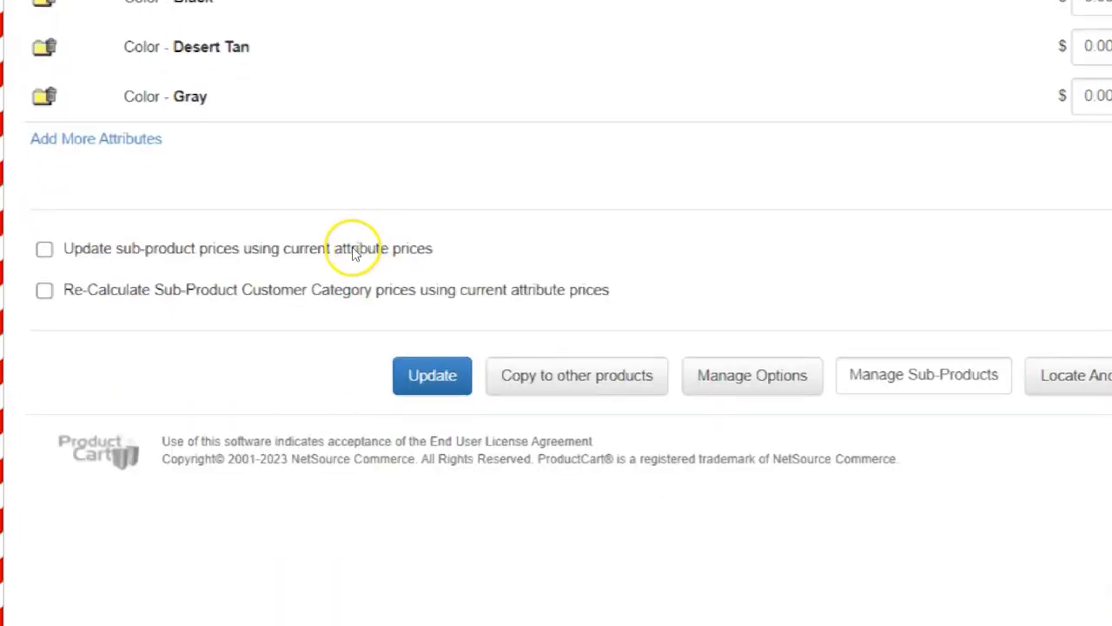
pyautogui.scroll(3, 400, 288)
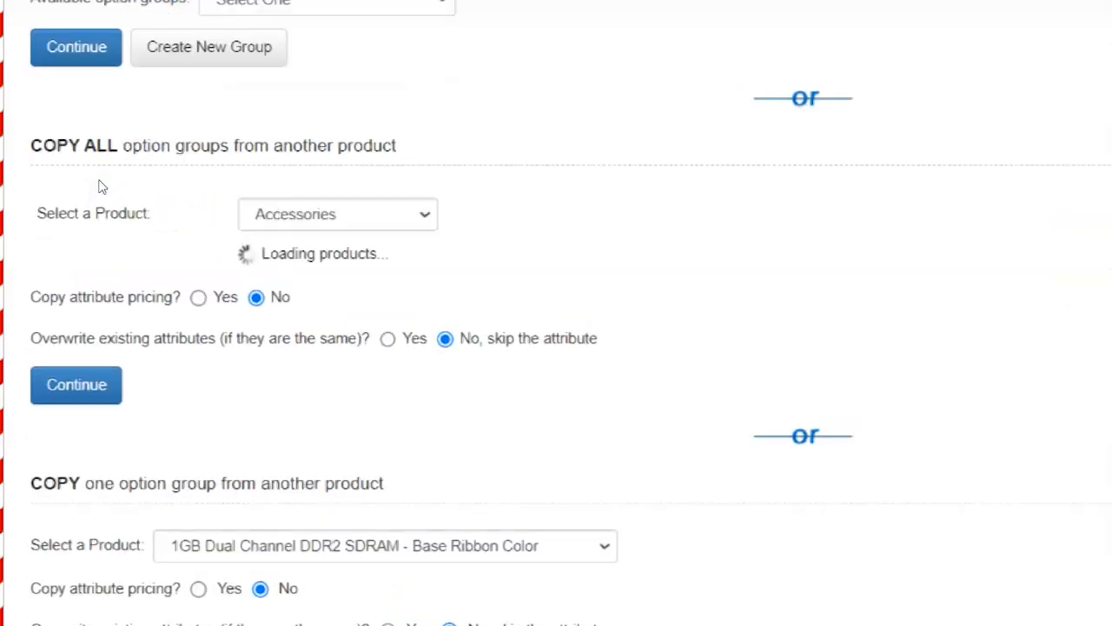
pyautogui.click(327, 3)
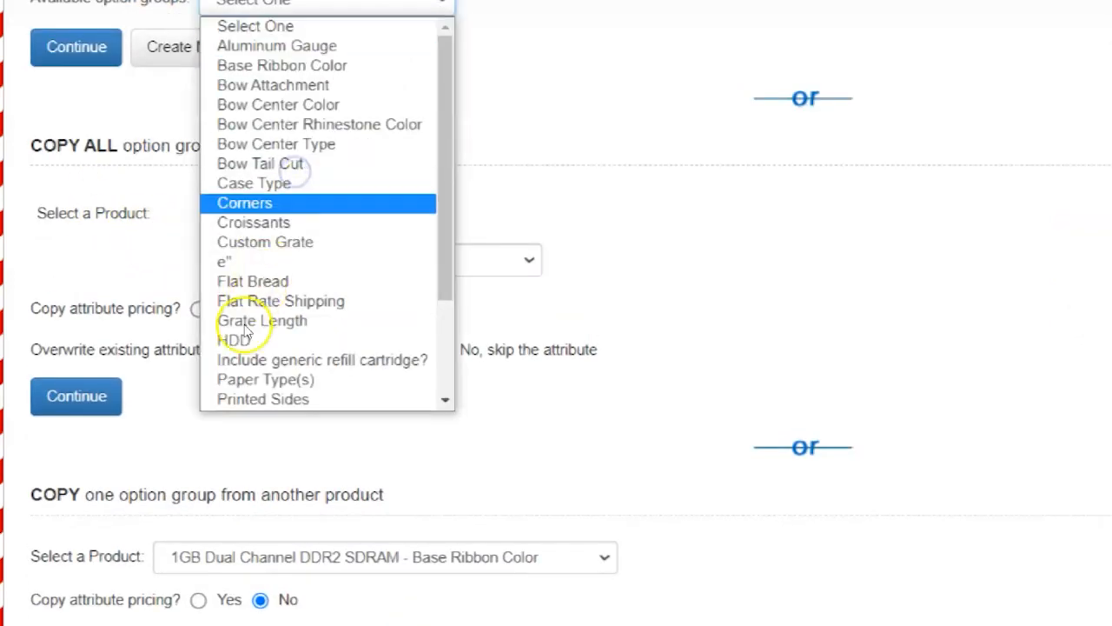
pyautogui.scroll(-3, 259, 306)
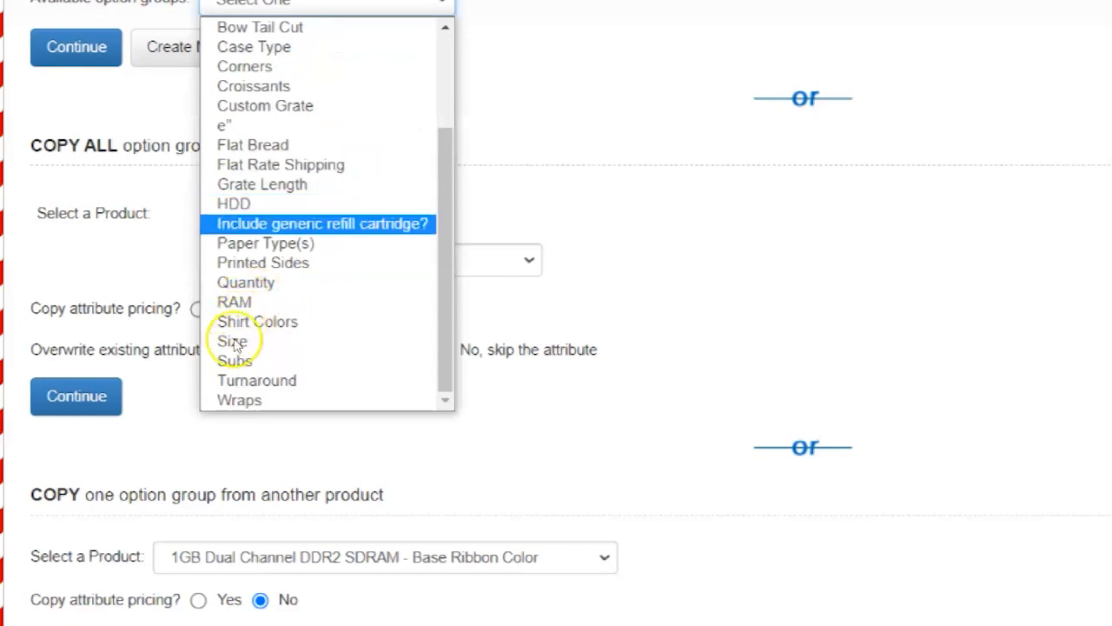
pyautogui.click(219, 426)
pyautogui.click(61, 211)
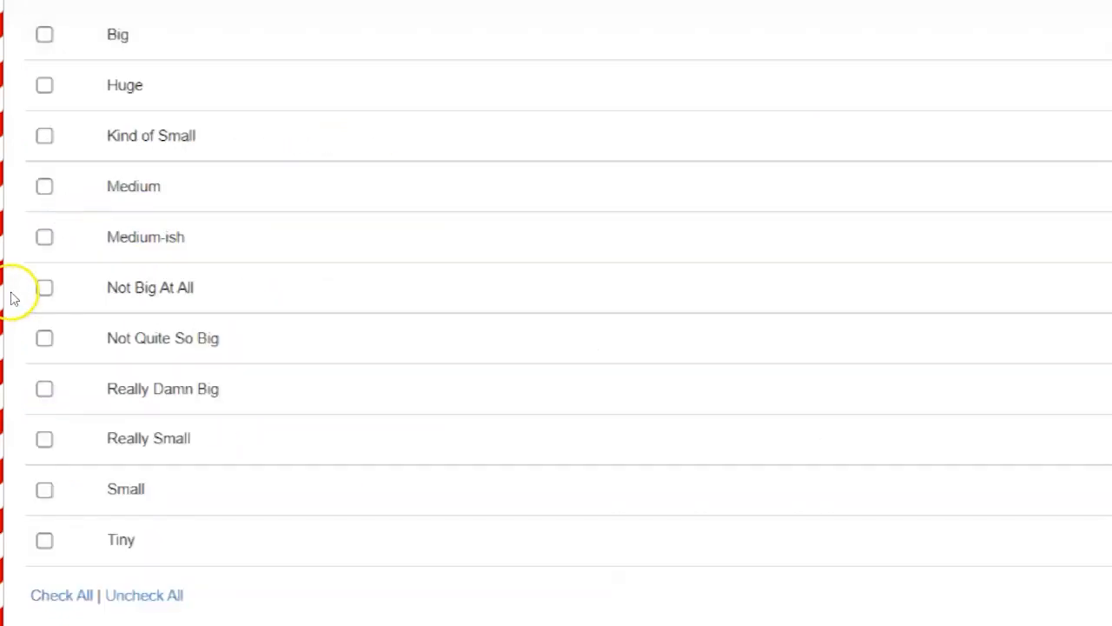
# - Add the attributes Big, Medium and Not Quite So Big to the product's Size option group
pyautogui.click(26, 197)
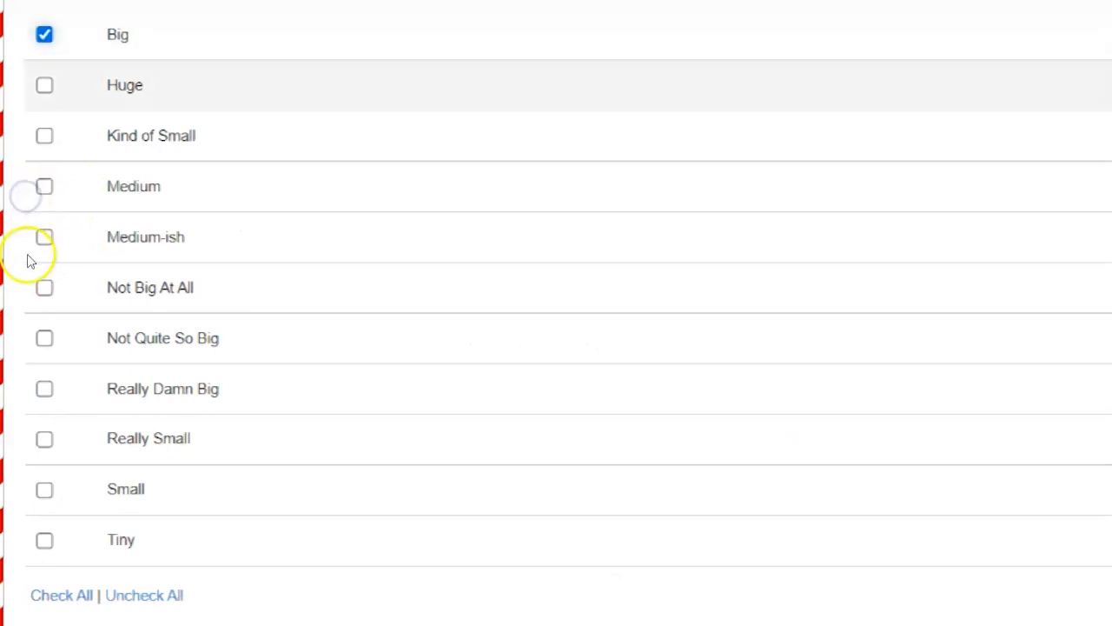
pyautogui.click(35, 310)
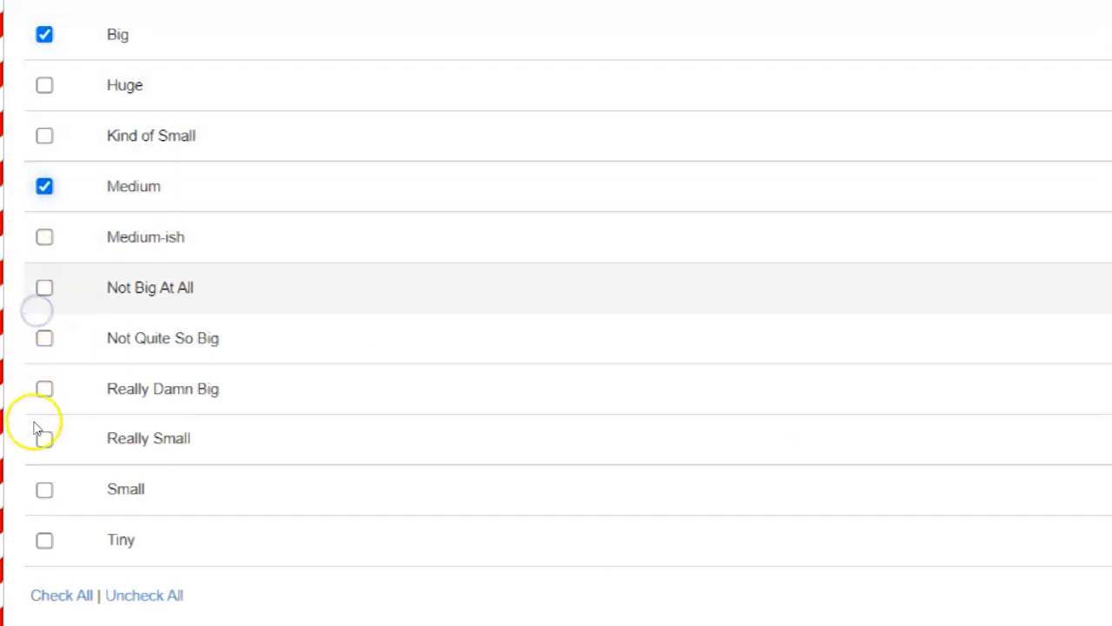
pyautogui.click(33, 430)
pyautogui.scroll(-4, 198, 387)
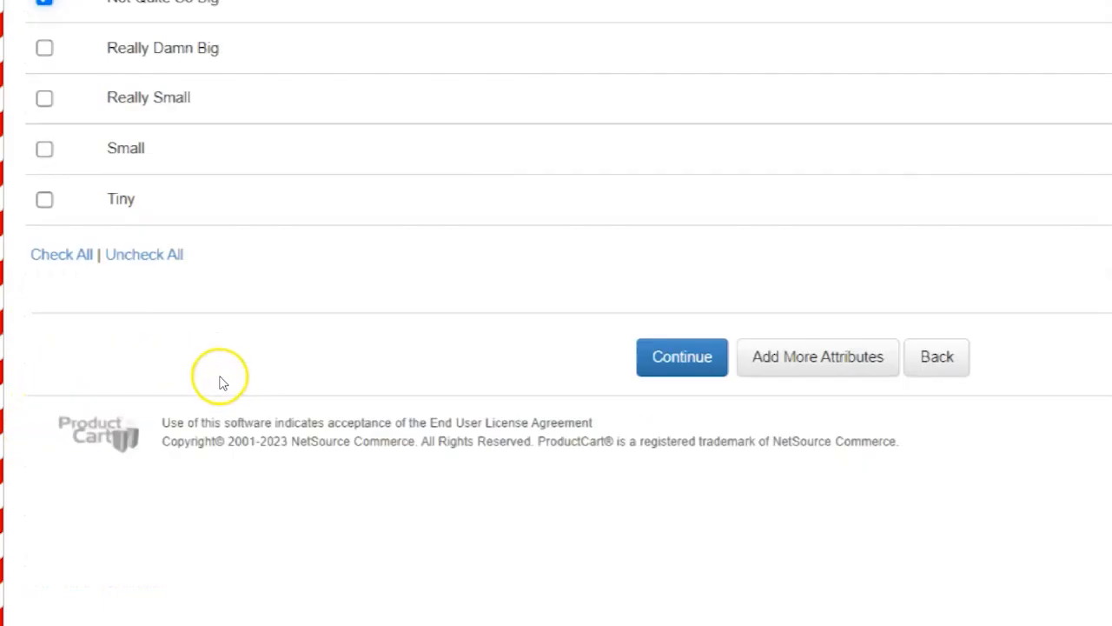
pyautogui.click(511, 455)
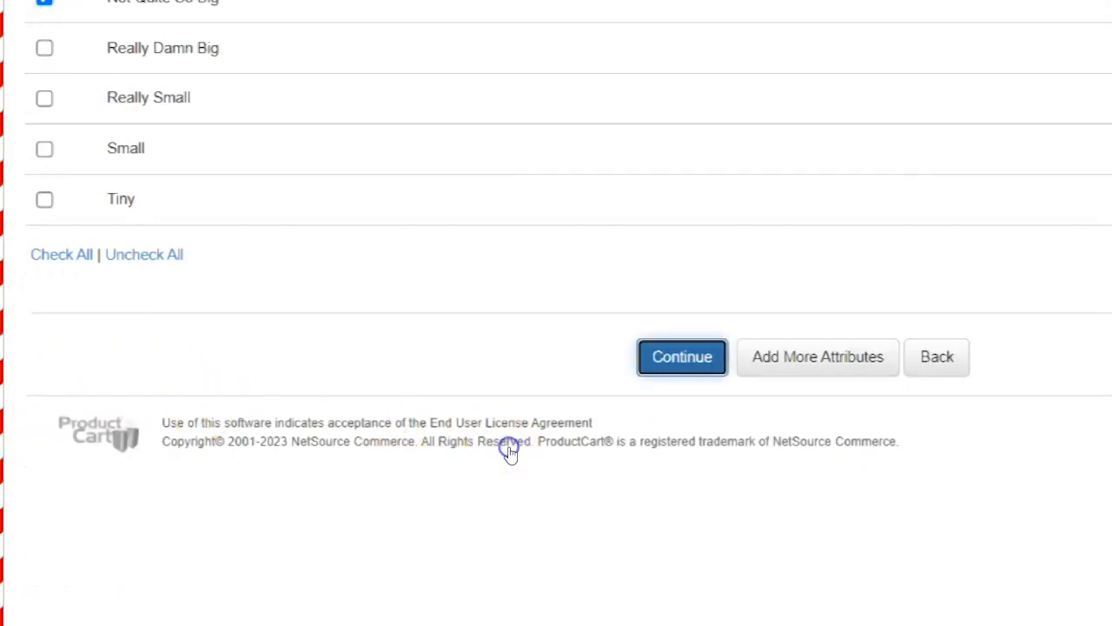
# - Look over the product's Color and Size options and open the sub-product management page of Gizmo A
pyautogui.scroll(-4, 323, 329)
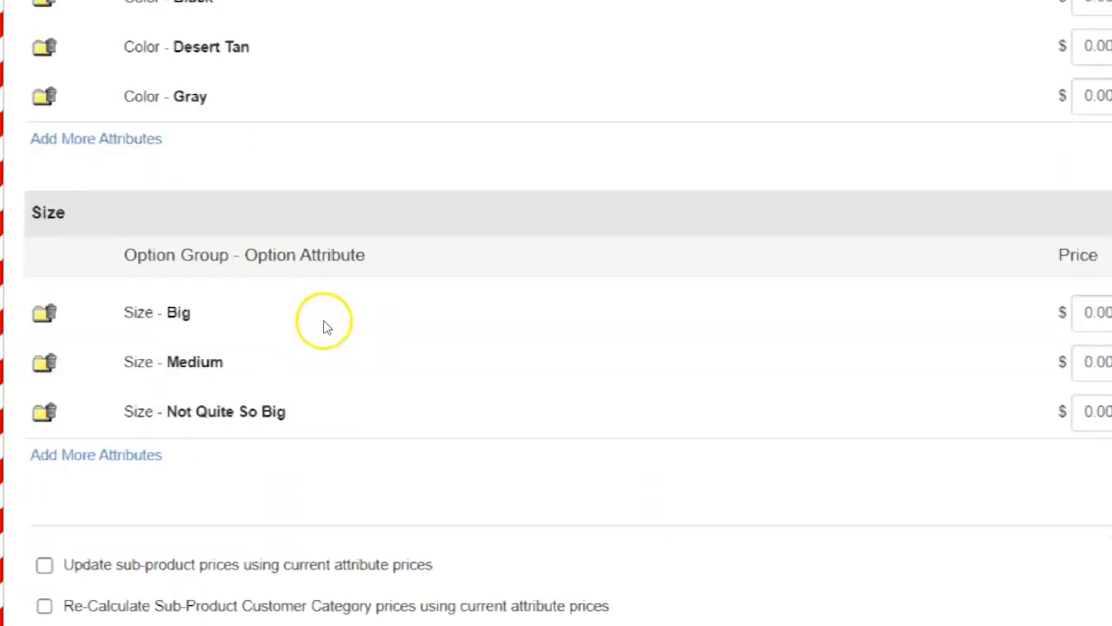
pyautogui.scroll(1, 348, 317)
pyautogui.scroll(1, 365, 321)
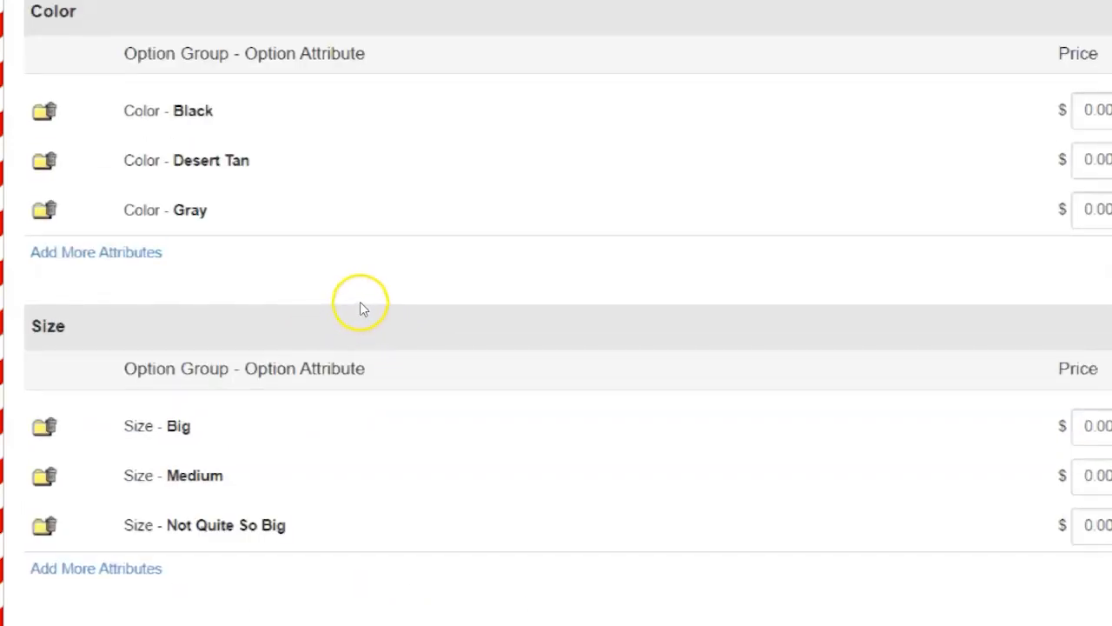
pyautogui.scroll(-3, 364, 309)
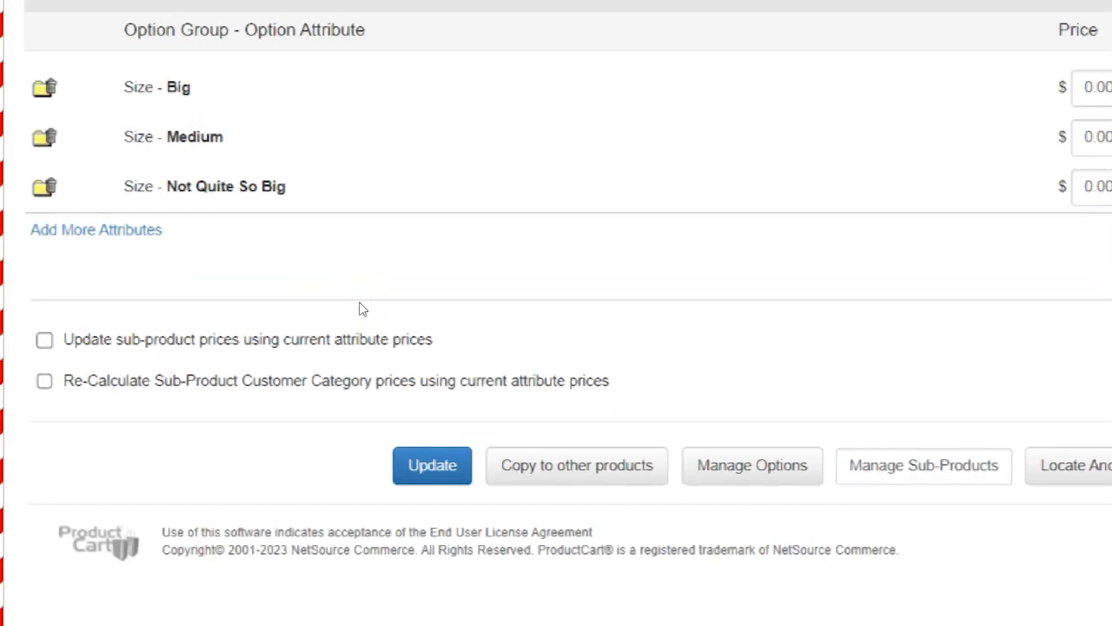
pyautogui.scroll(4, 362, 309)
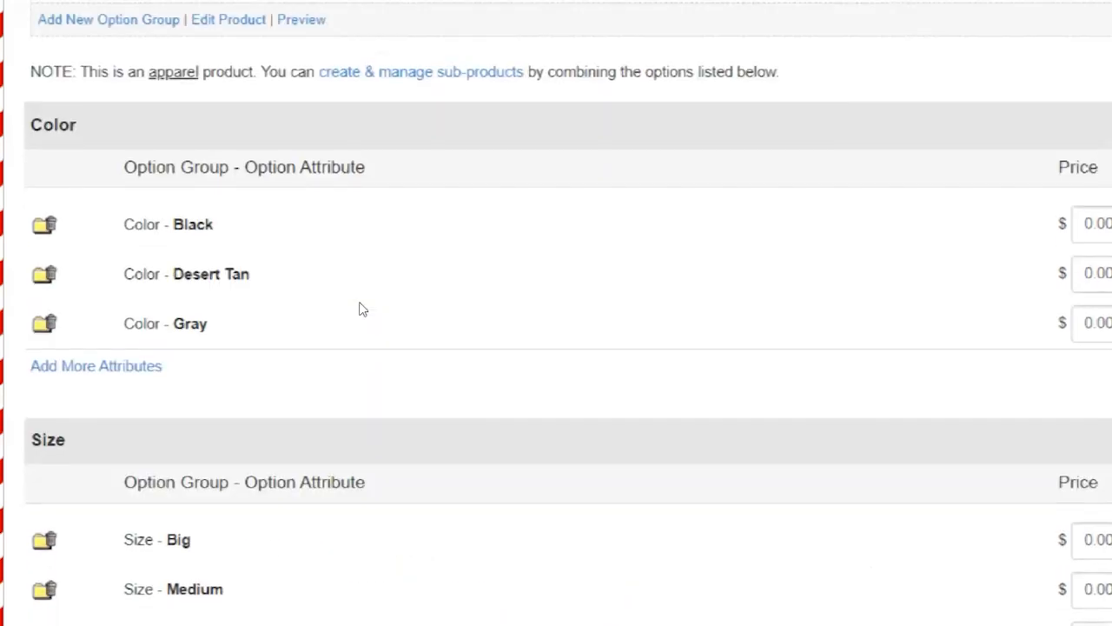
pyautogui.click(176, 189)
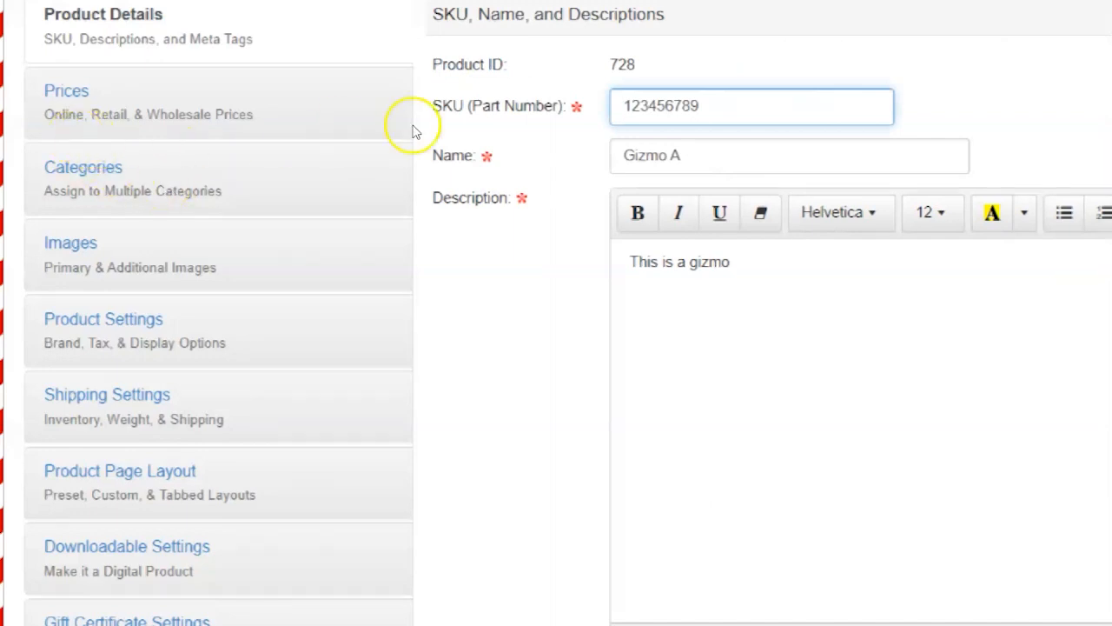
pyautogui.click(105, 119)
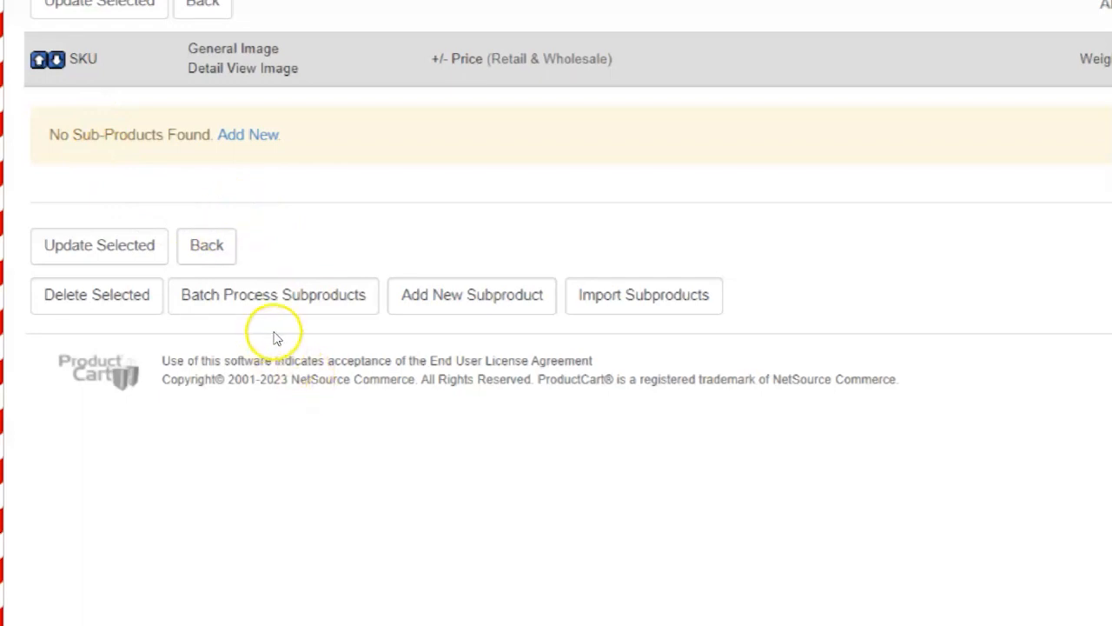
pyautogui.scroll(3, 286, 348)
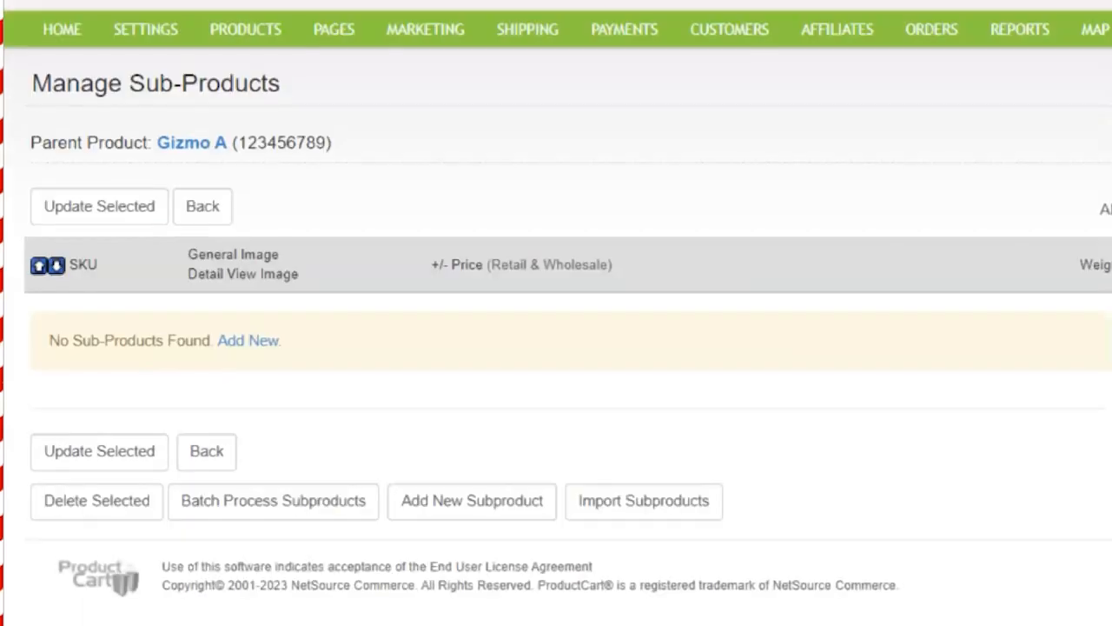
# - Open the batch creation of sub-products for apparel products and select Gizmo A as the parent product
pyautogui.moveTo(185, 47)
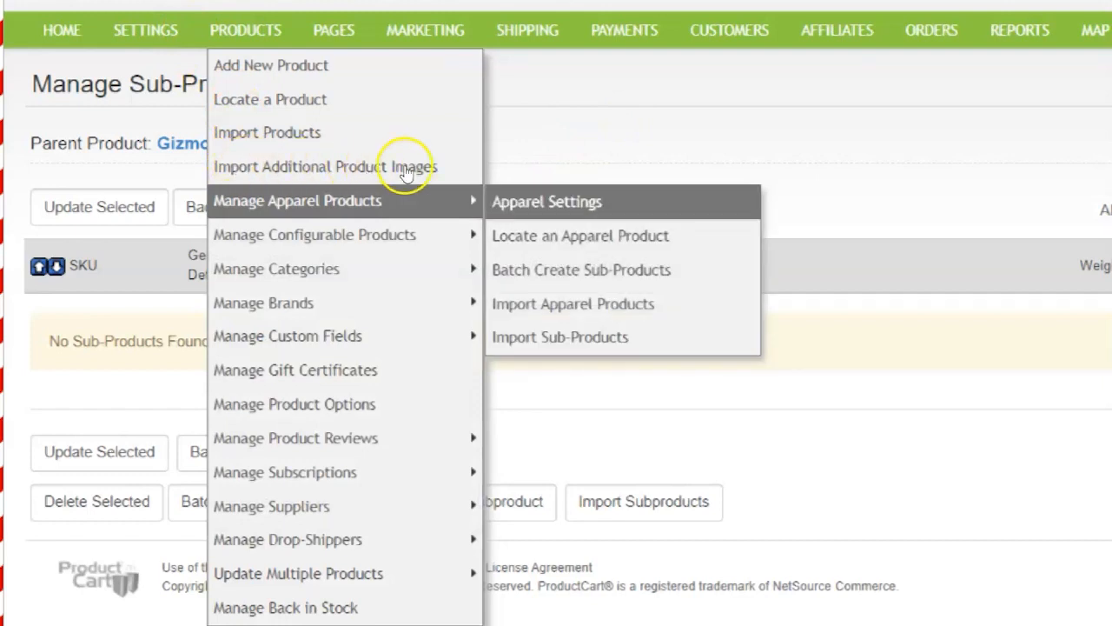
pyautogui.click(426, 215)
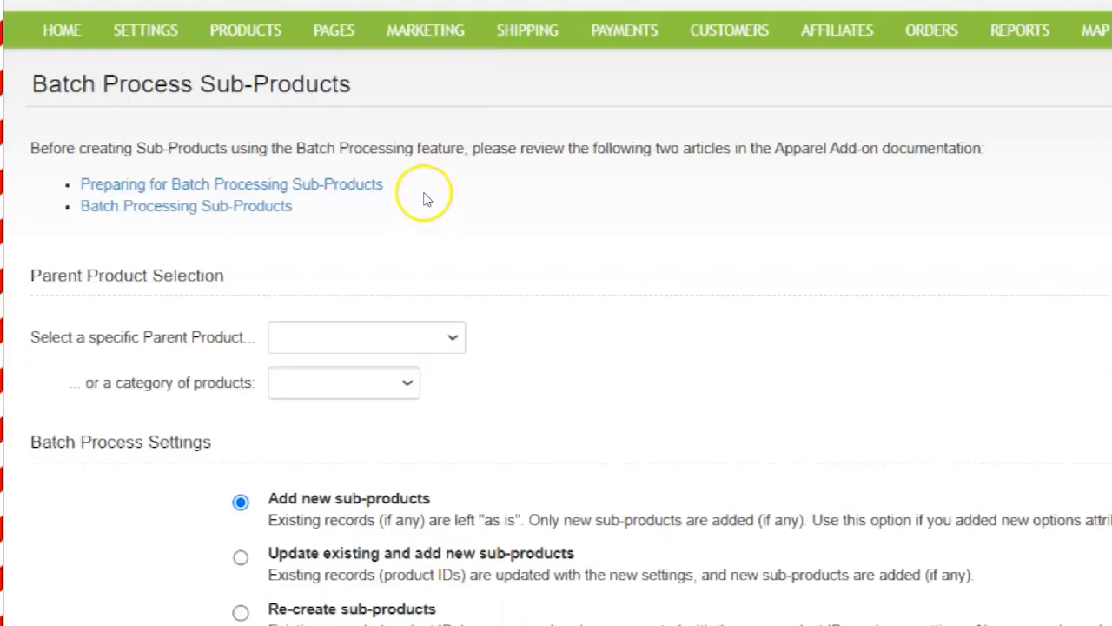
pyautogui.scroll(-3, 438, 146)
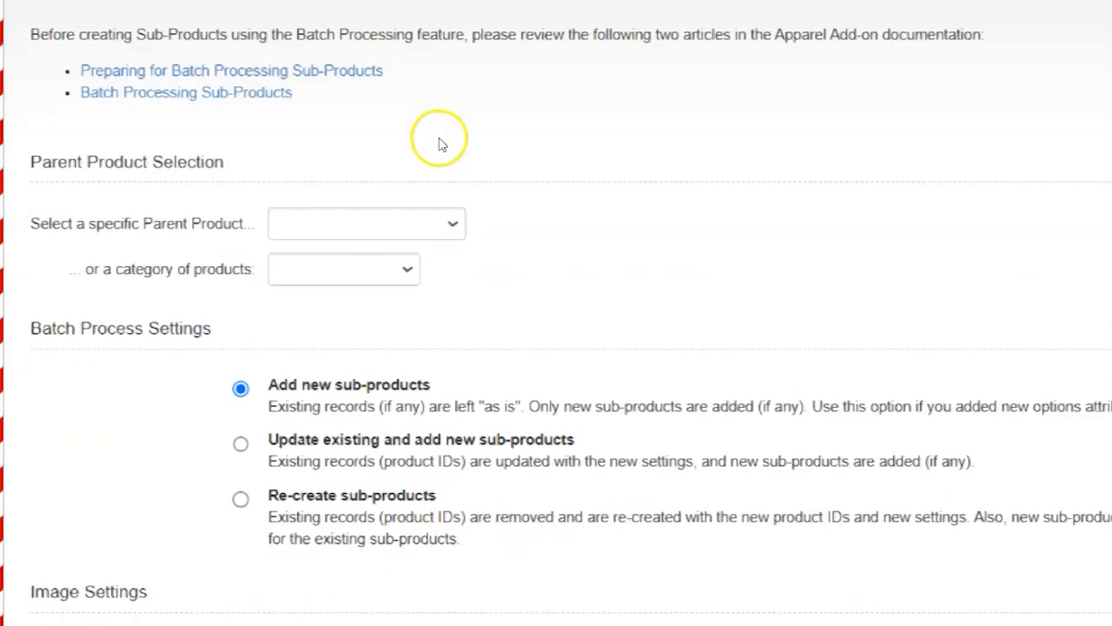
pyautogui.scroll(-3, 286, 110)
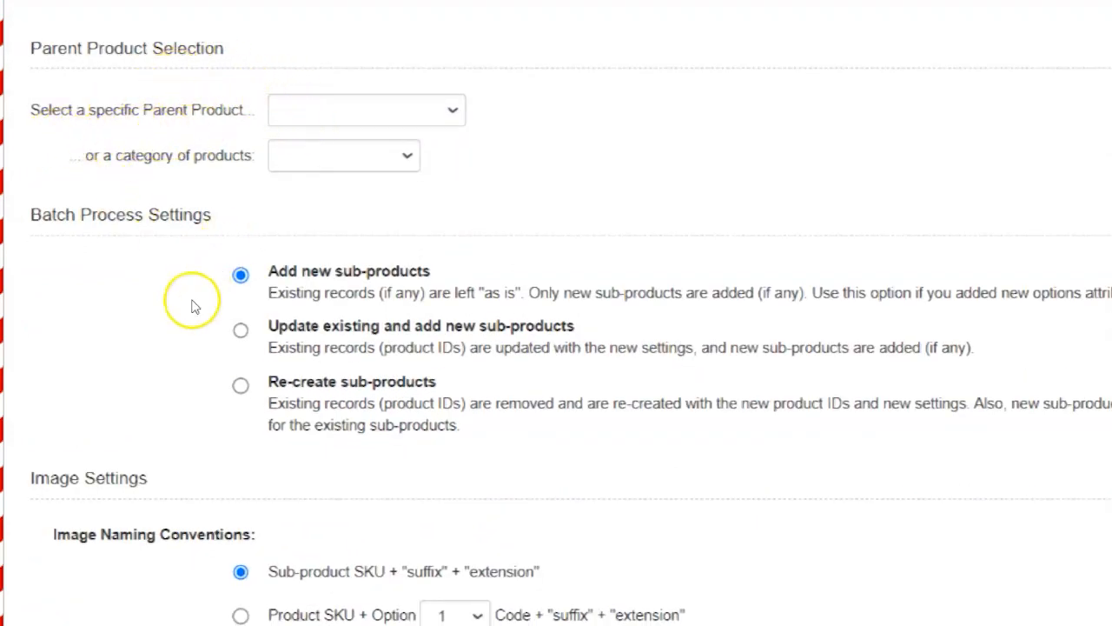
pyautogui.click(342, 93)
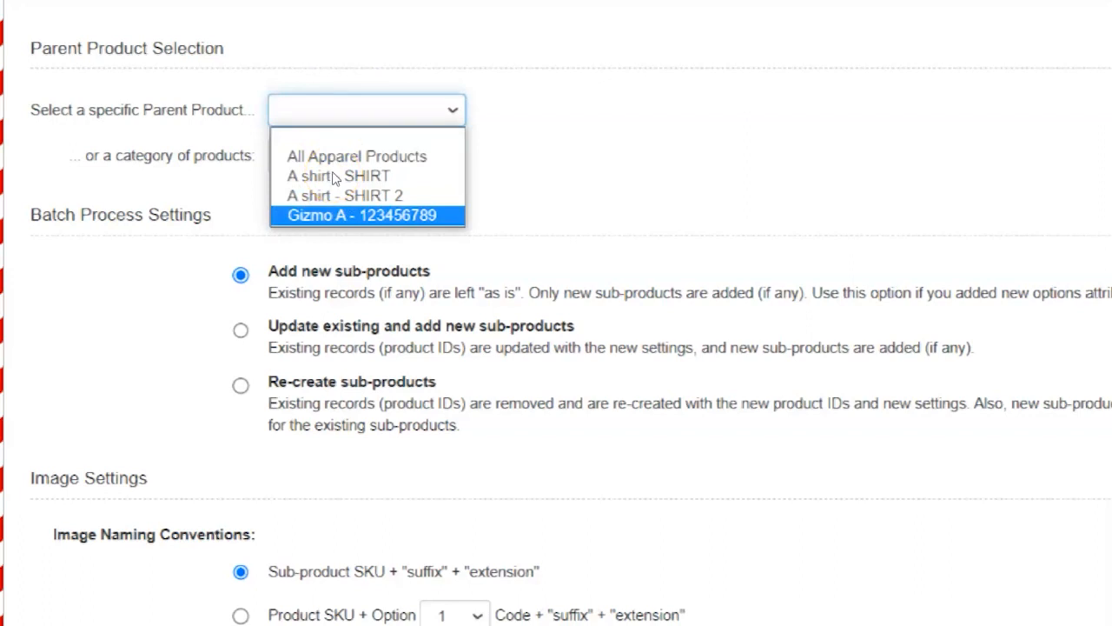
pyautogui.click(334, 214)
# - Keep the default batch settings, including adding new sub-products only, and generate the sub-products for Gizmo A
pyautogui.scroll(3, 452, 99)
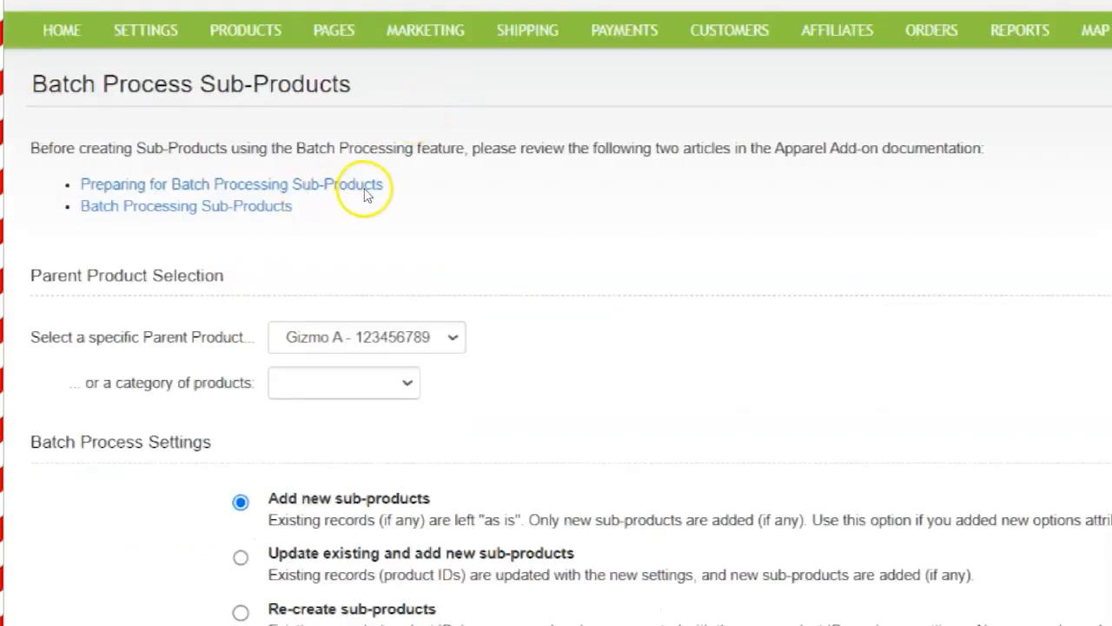
pyautogui.scroll(-3, 370, 190)
pyautogui.scroll(-9, 376, 183)
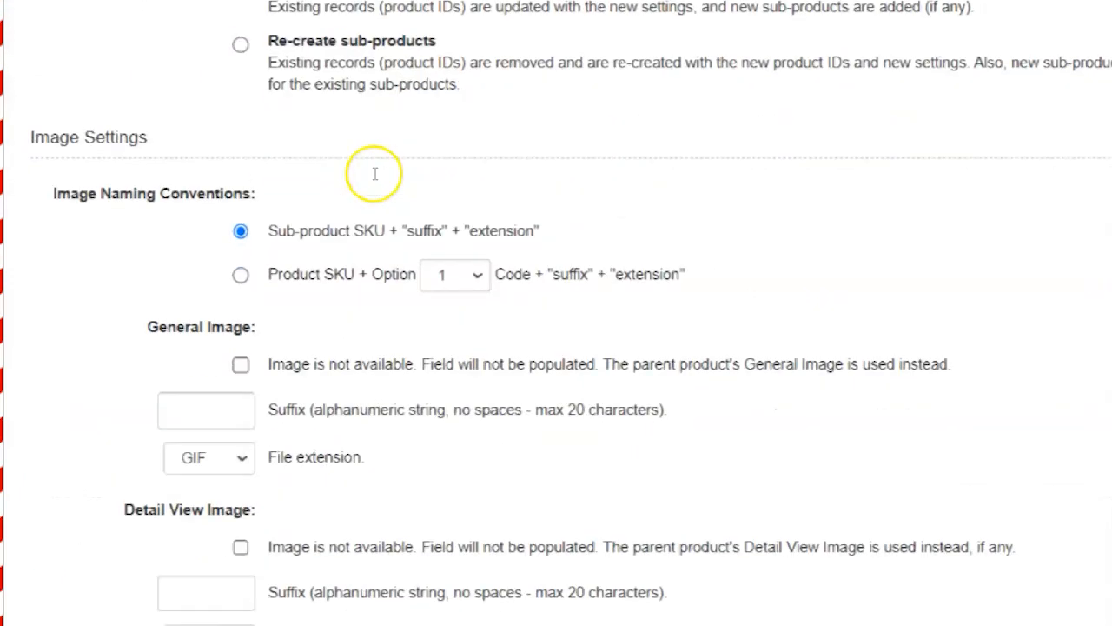
pyautogui.scroll(-7, 374, 174)
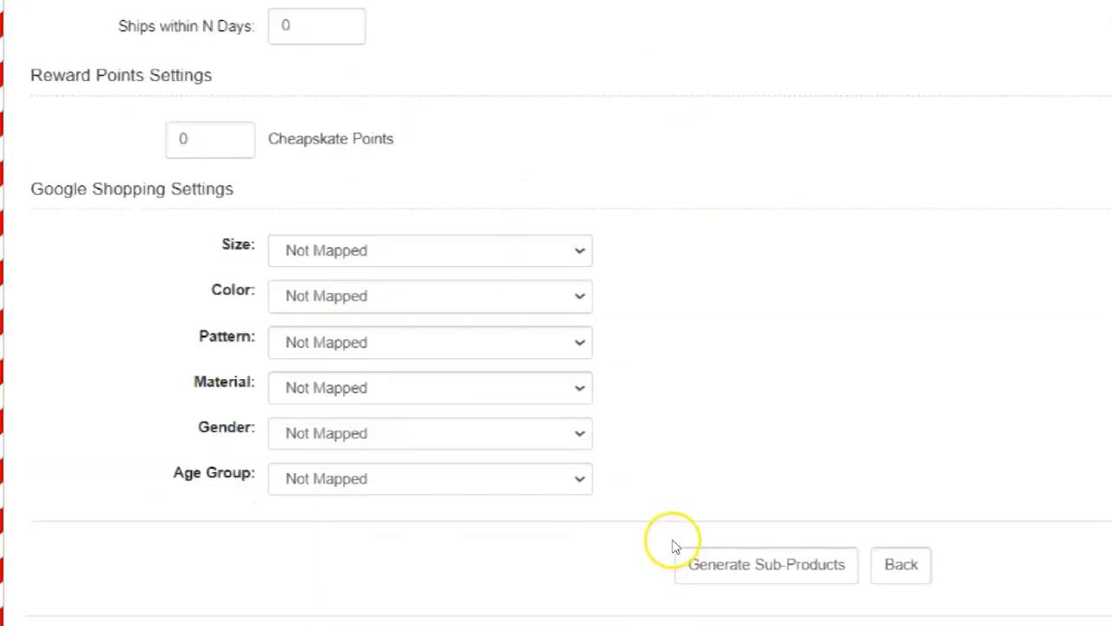
pyautogui.click(590, 609)
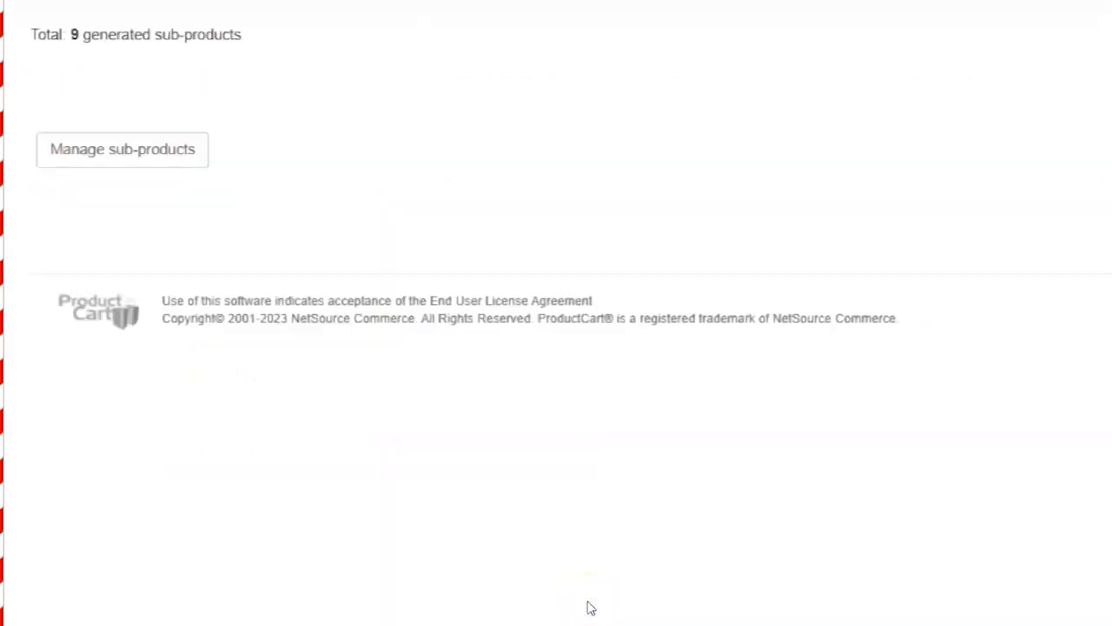
pyautogui.scroll(2, 130, 61)
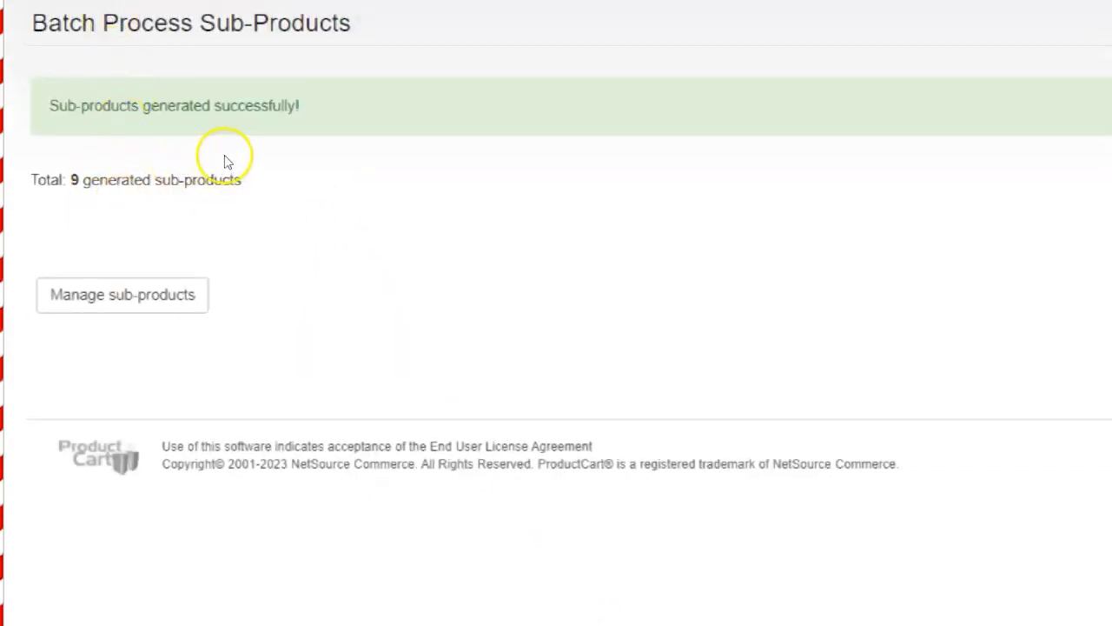
# - Return to the store's home page, open the parent product Gizmo A from the recently added products, and open its sub-products
pyautogui.click(49, 37)
pyautogui.scroll(-10, 51, 37)
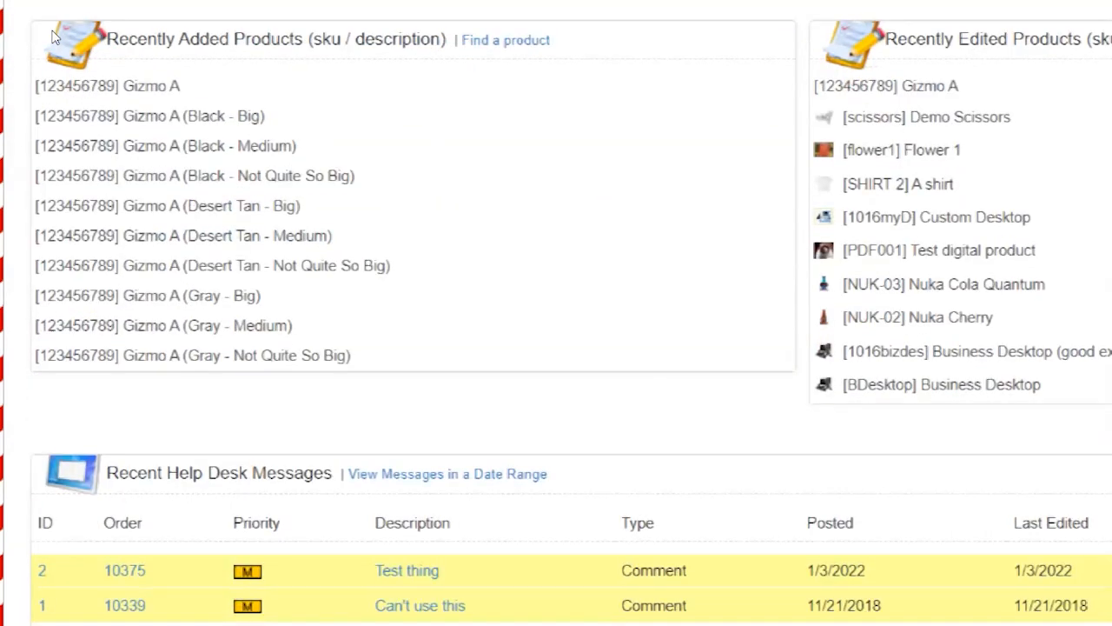
pyautogui.click(111, 126)
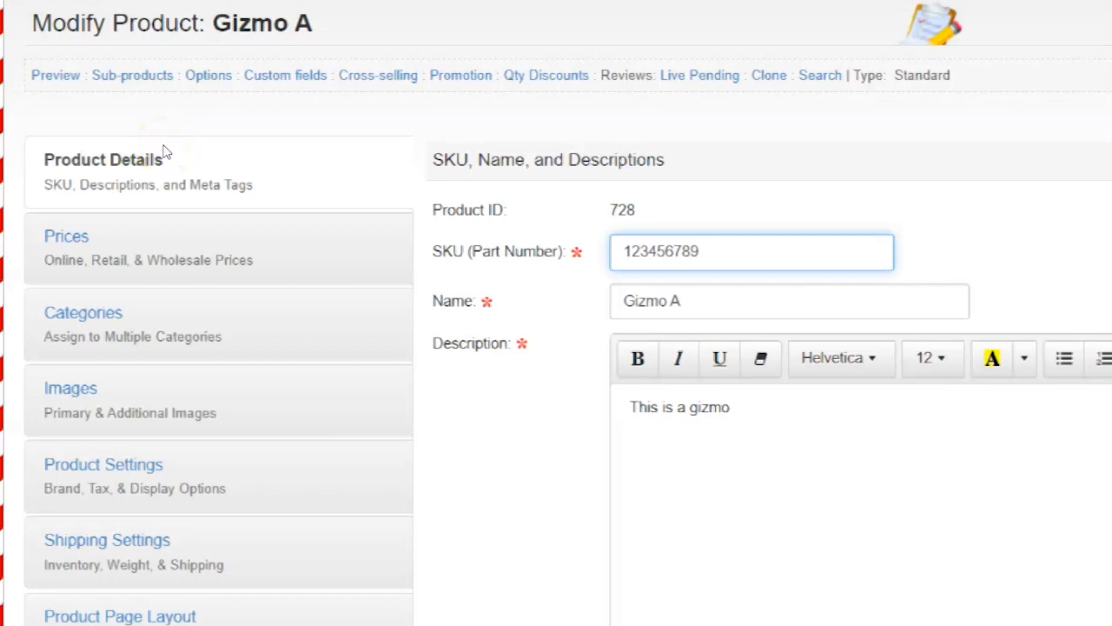
pyautogui.click(100, 119)
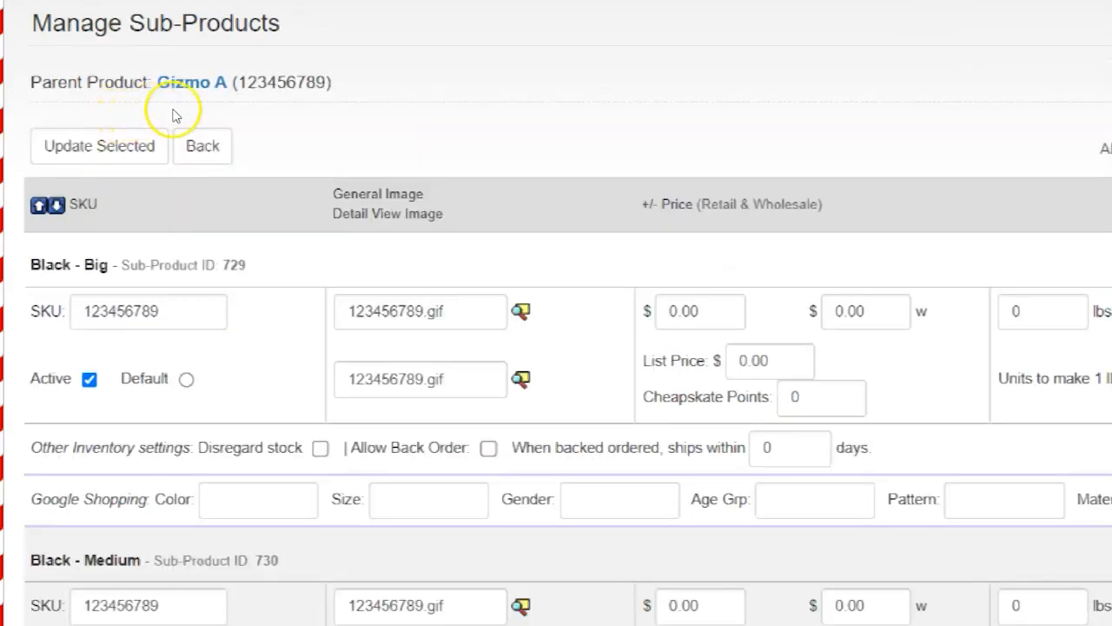
# - Review the generated sub-products of Gizmo A, including their SKU, image, price, inventory and Google Shopping fields and the bulk options
pyautogui.scroll(-3, 261, 94)
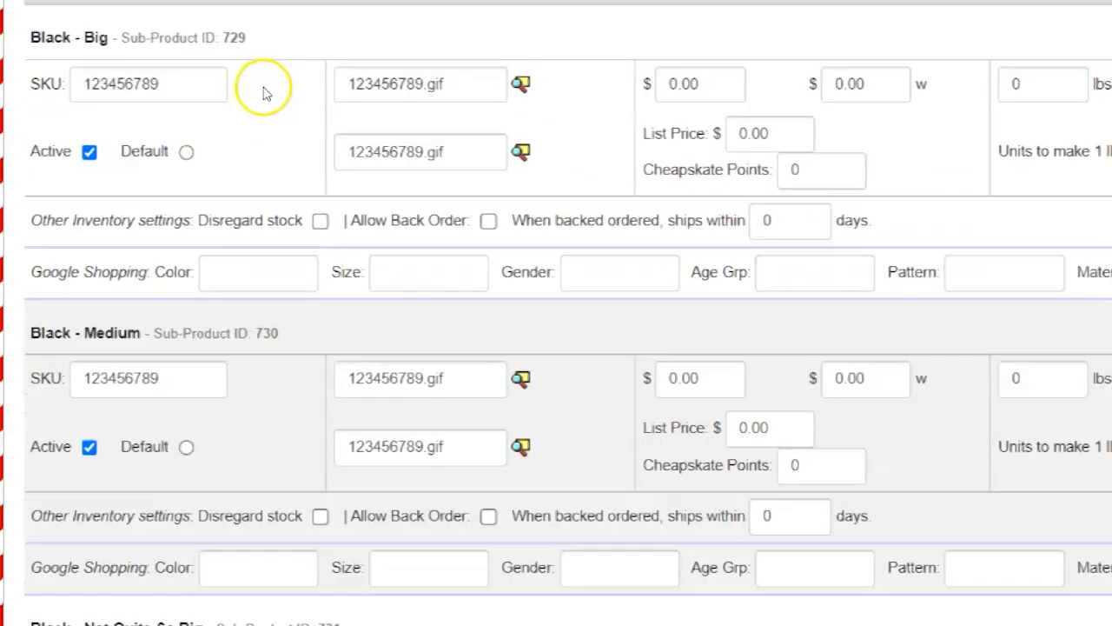
pyautogui.scroll(-1, 122, 122)
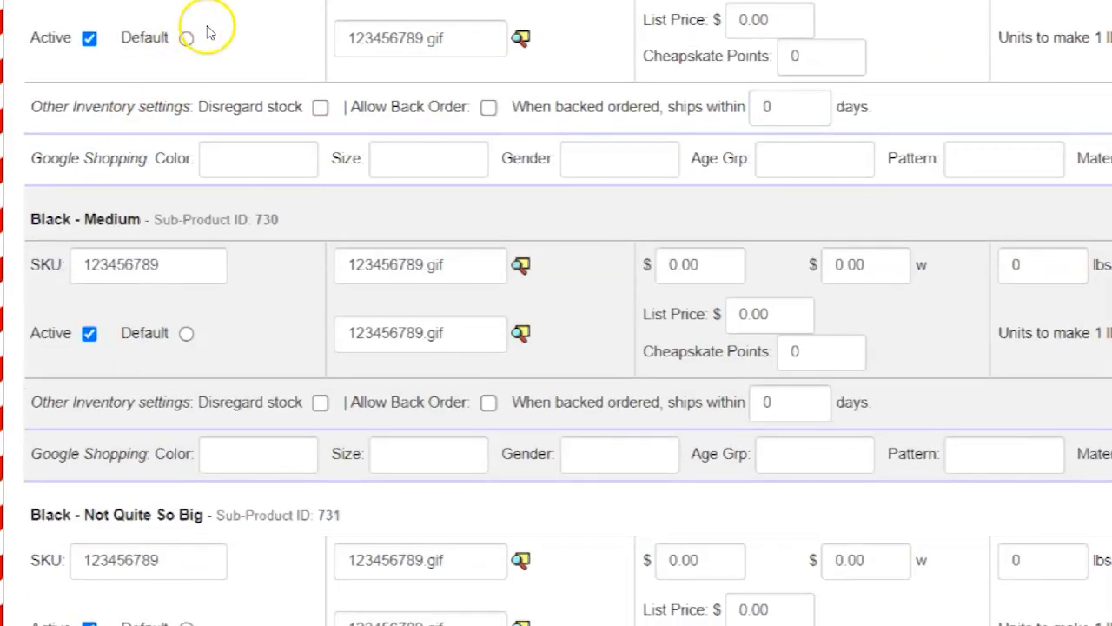
pyautogui.scroll(2, 198, 45)
pyautogui.scroll(-6, 198, 52)
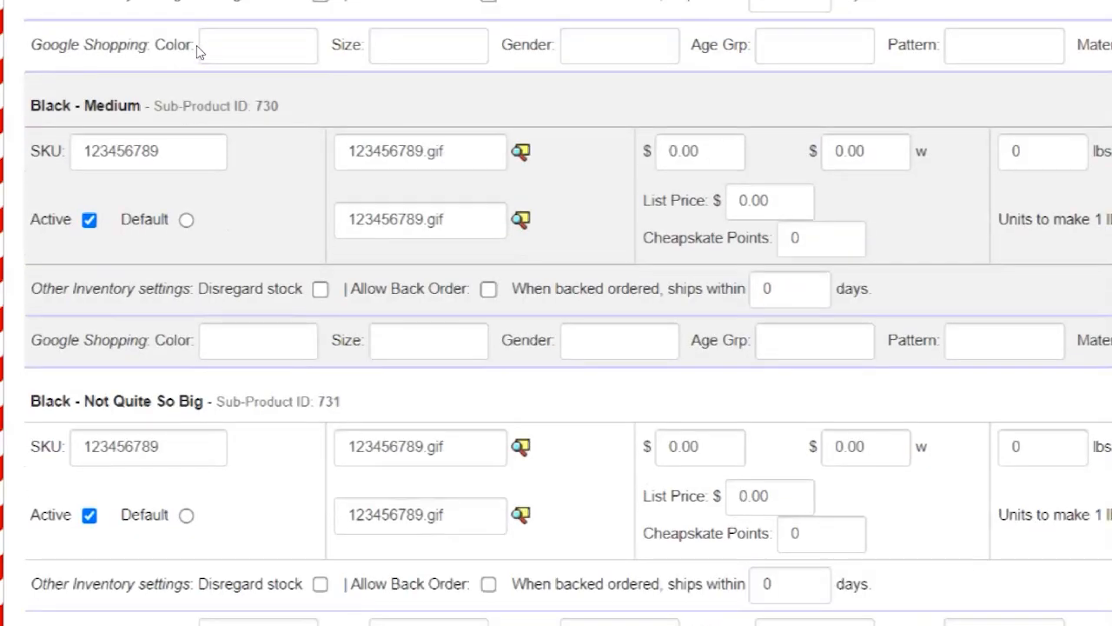
pyautogui.scroll(-6, 198, 46)
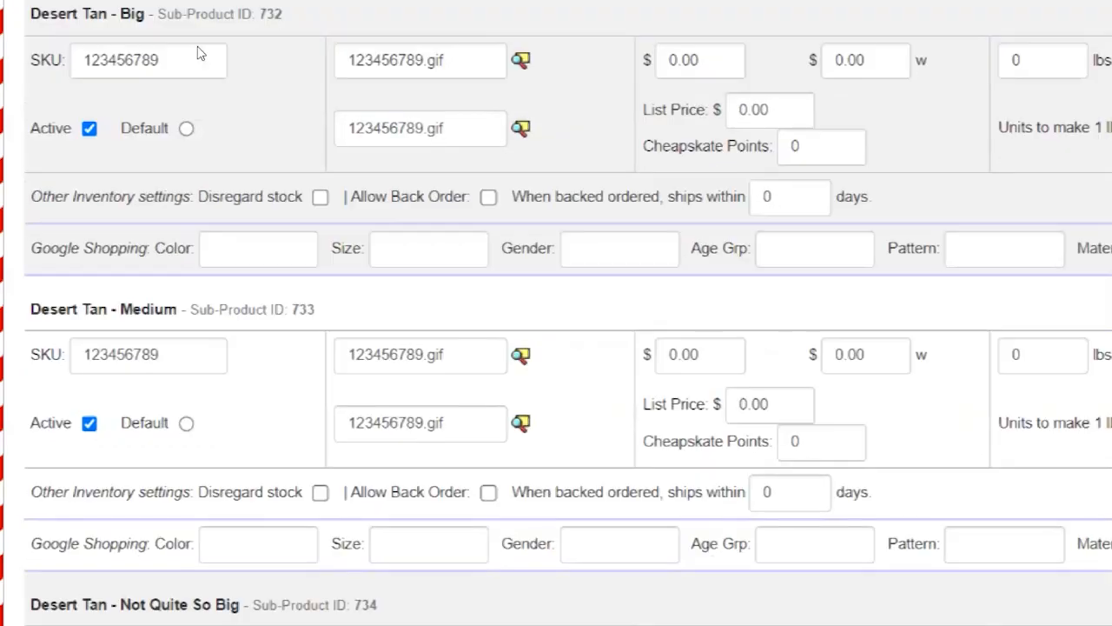
pyautogui.scroll(-5, 200, 45)
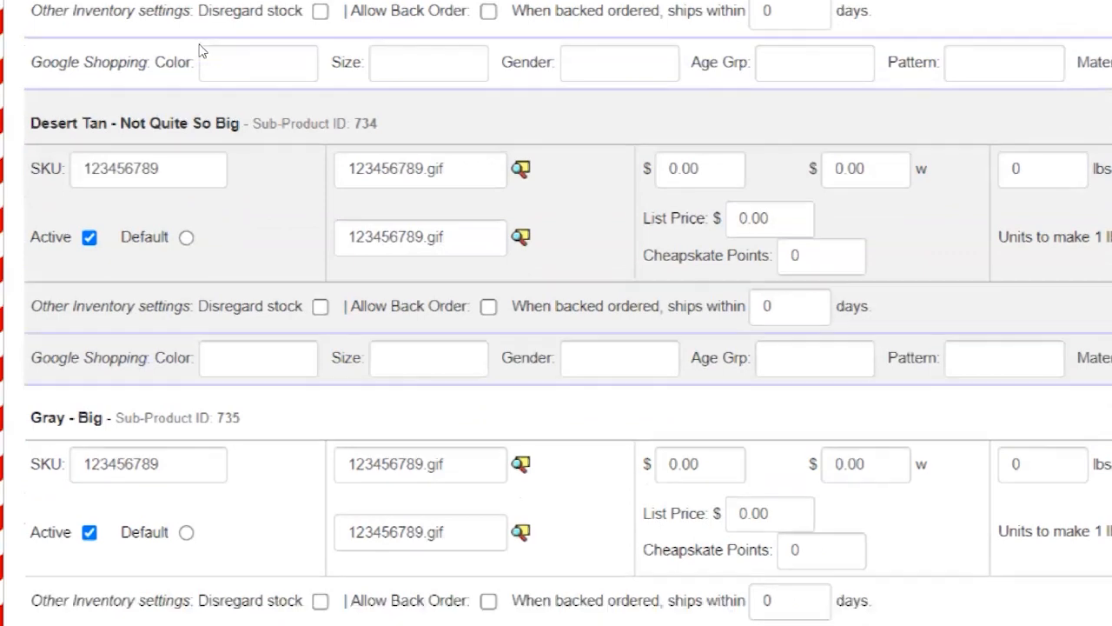
pyautogui.scroll(-4, 199, 43)
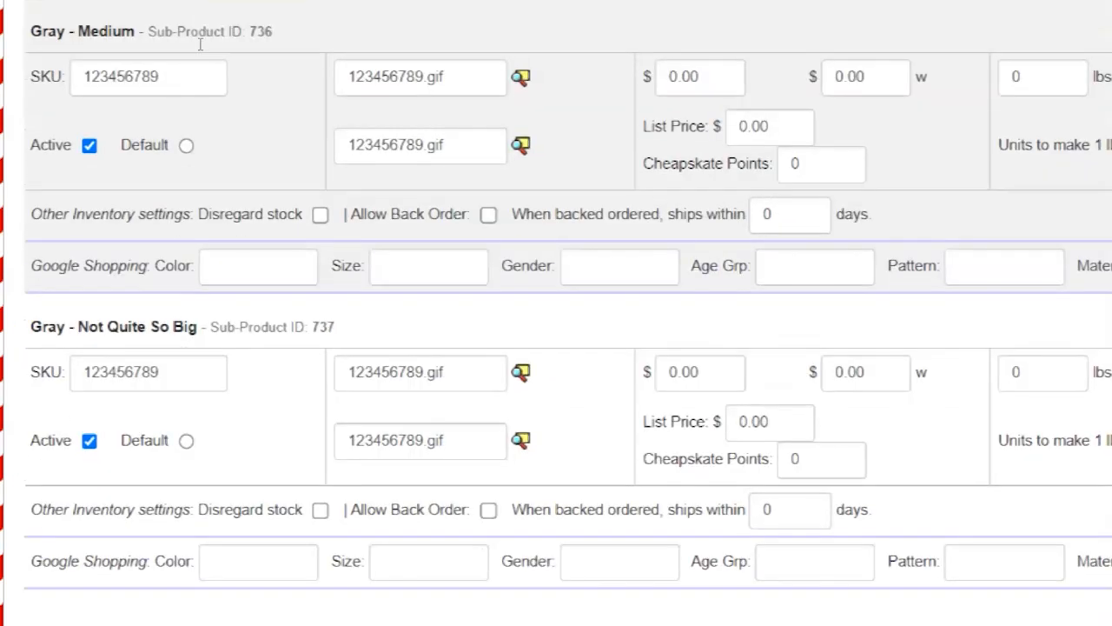
pyautogui.scroll(-2, 198, 41)
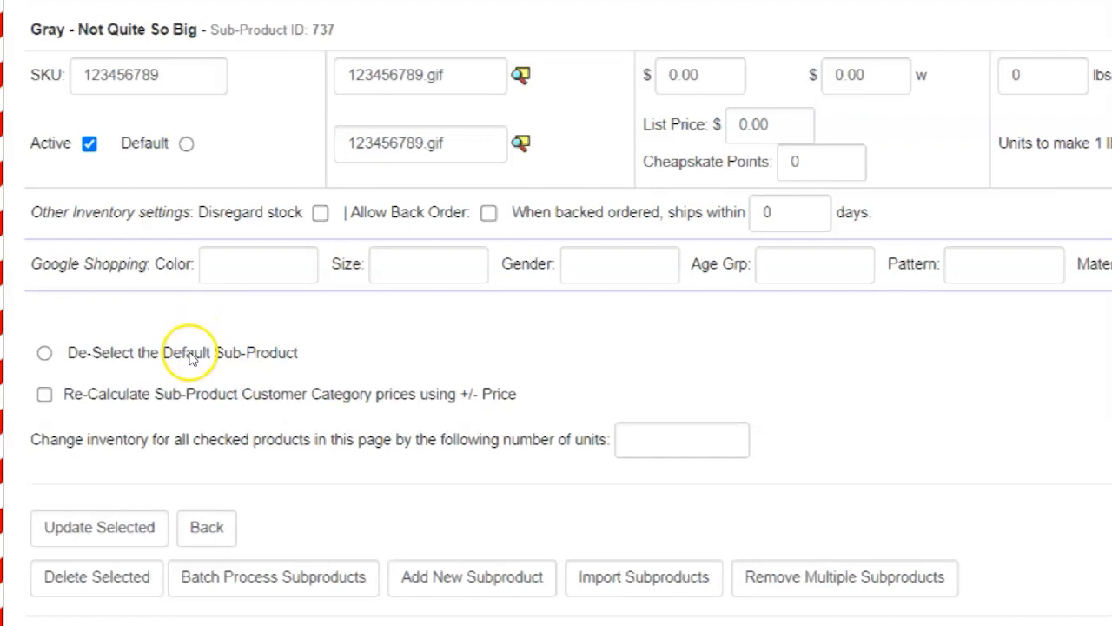
pyautogui.scroll(9, 192, 359)
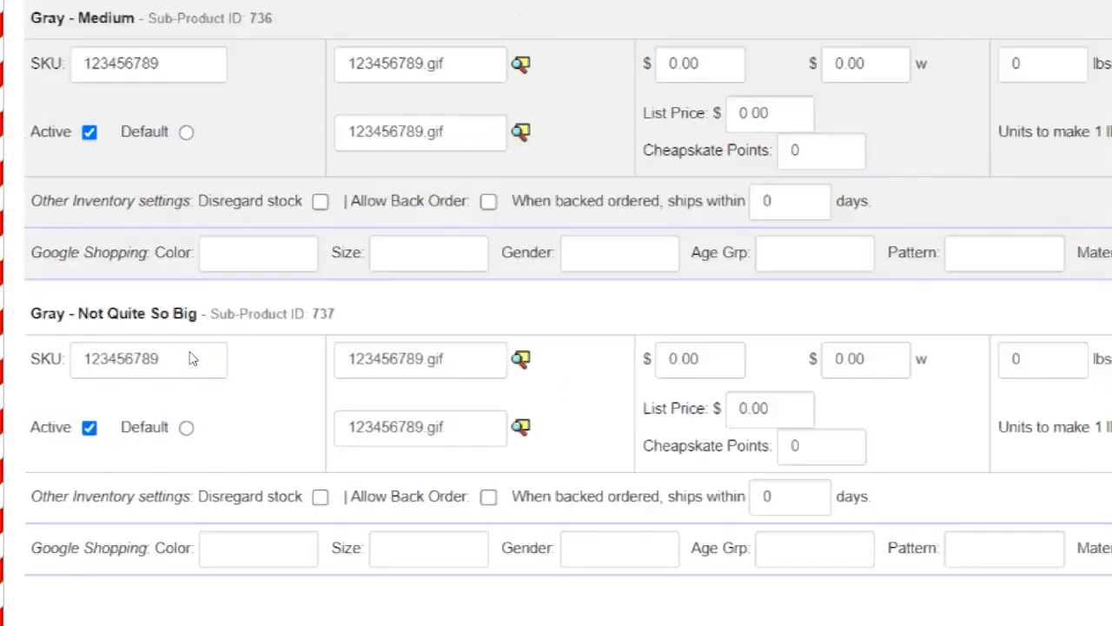
pyautogui.scroll(20, 191, 358)
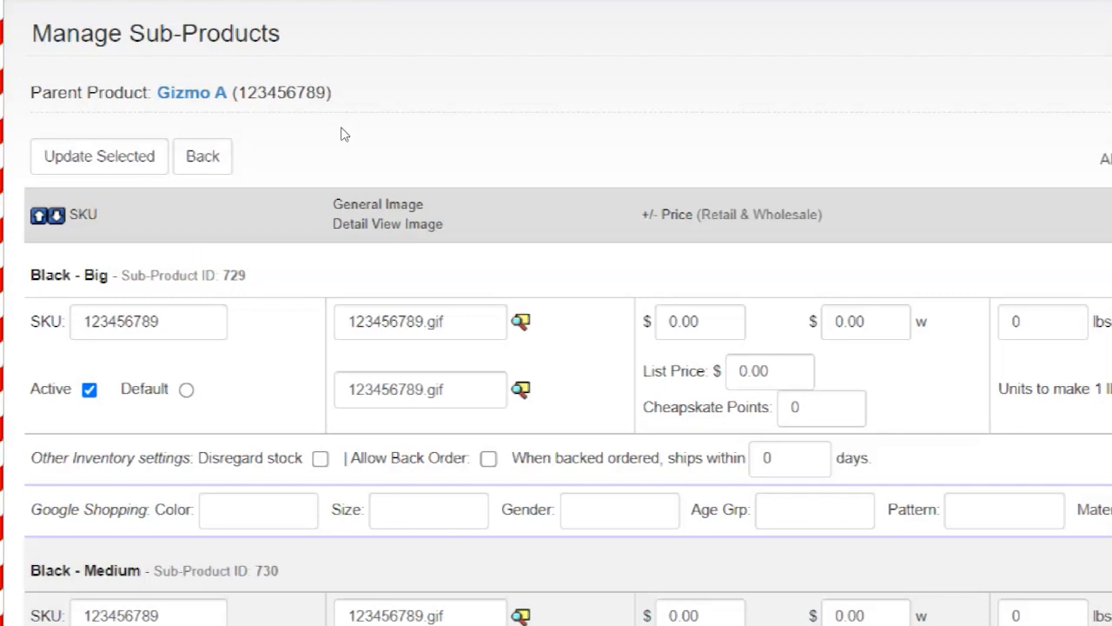
pyautogui.scroll(1, 340, 139)
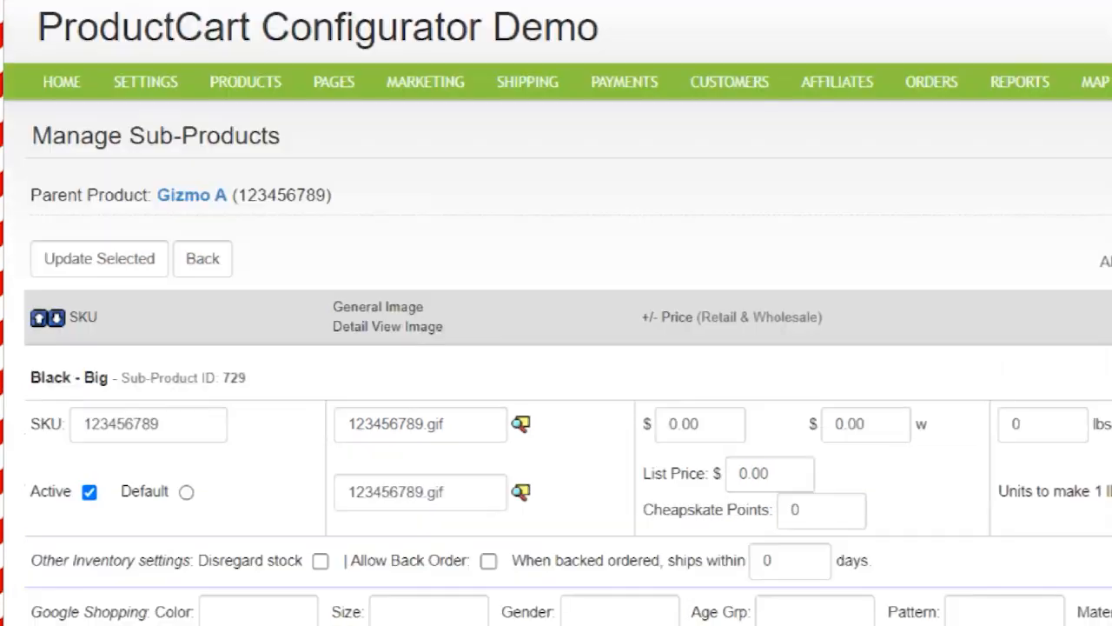